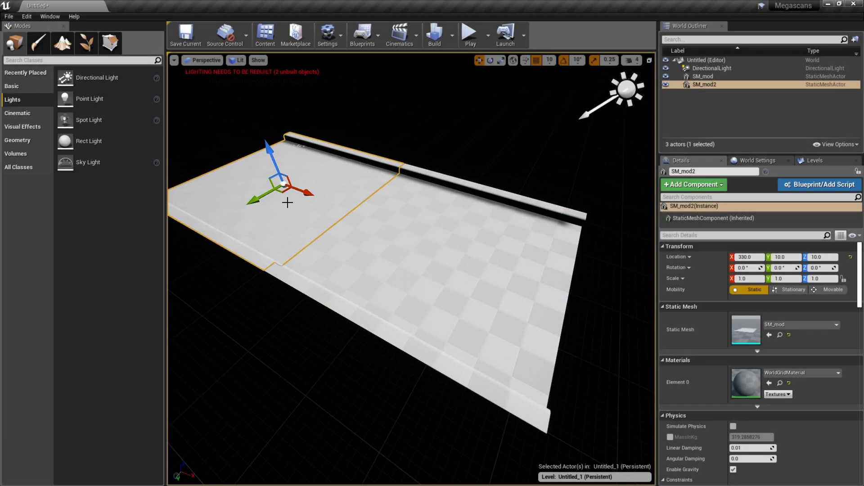
# - Try to duplicate the selected SM_mod2 road piece along the Y axis, and undo the copy
pyautogui.keyDown('alt'); pyautogui.moveTo(287, 203); pyautogui.dragTo(399, 181); pyautogui.keyUp('alt')
pyautogui.keyDown('alt'); pyautogui.keyDown('shift'); pyautogui.moveTo(351, 207); pyautogui.dragTo(342, 243); pyautogui.keyUp('shift'); pyautogui.keyUp('alt')
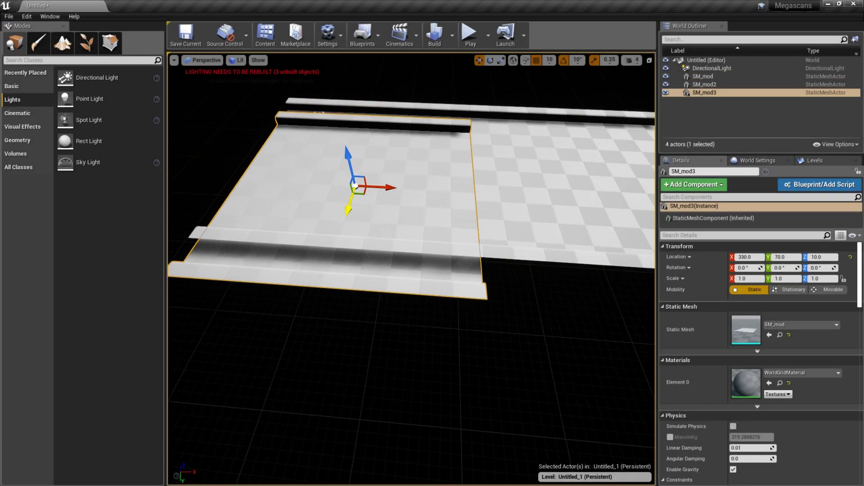
pyautogui.hotkey('ctrl', 'z')
pyautogui.moveTo(392, 165)
pyautogui.keyDown('shift'); pyautogui.mouseDown()
pyautogui.moveTo(207, 159)
pyautogui.moveTo(403, 165)
pyautogui.mouseUp(); pyautogui.keyUp('shift')
pyautogui.click(507, 314)
pyautogui.moveTo(507, 314); pyautogui.dragTo(414, 314, button='right')
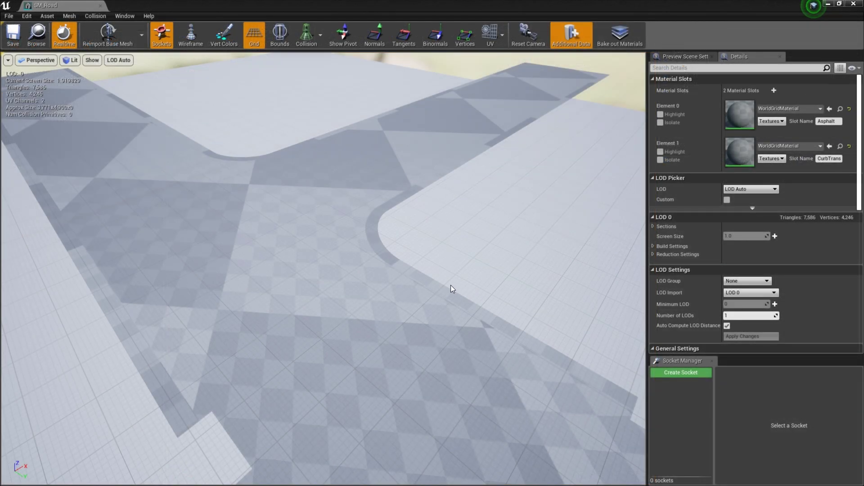
pyautogui.moveTo(450, 285); pyautogui.dragTo(425, 288)
pyautogui.moveTo(425, 288); pyautogui.dragTo(396, 284, button='right')
pyautogui.moveTo(366, 292); pyautogui.dragTo(472, 290)
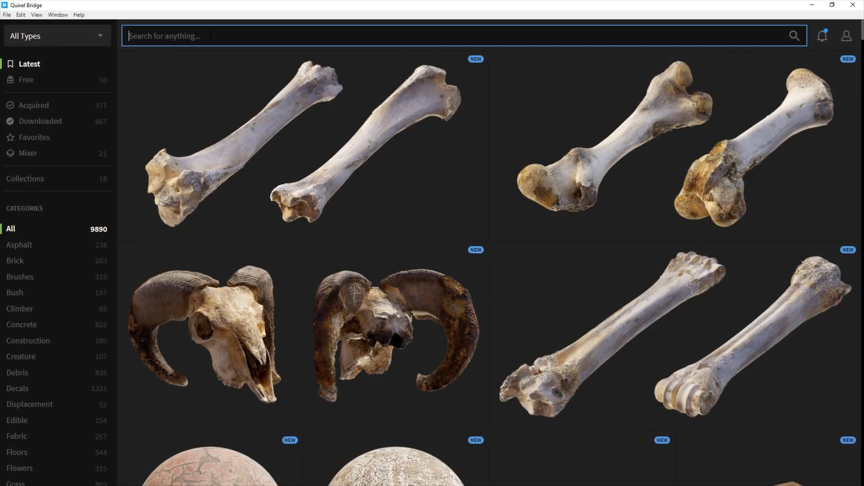
# - In Quixel Bridge, search the library for Asphalt and browse the available surfaces and decals
pyautogui.click(210, 35)
pyautogui.write('Asphalt')
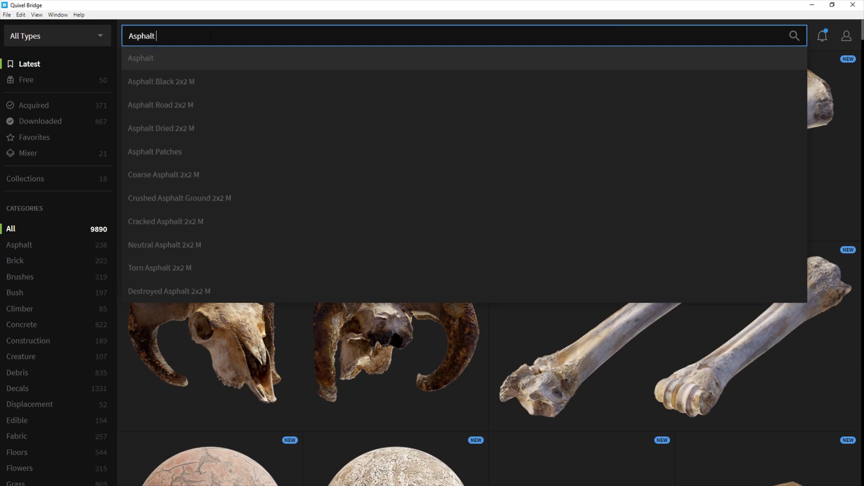
pyautogui.press('Return')
pyautogui.scroll(-10, 801, 97)
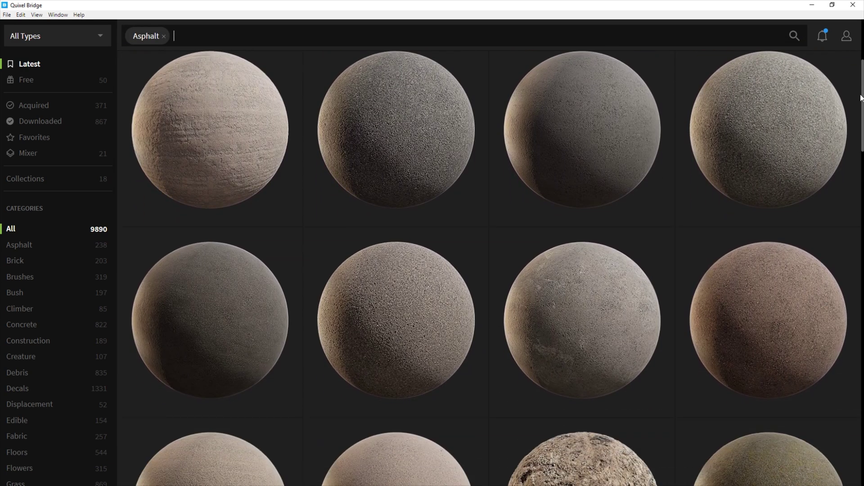
pyautogui.scroll(-14, 839, 181)
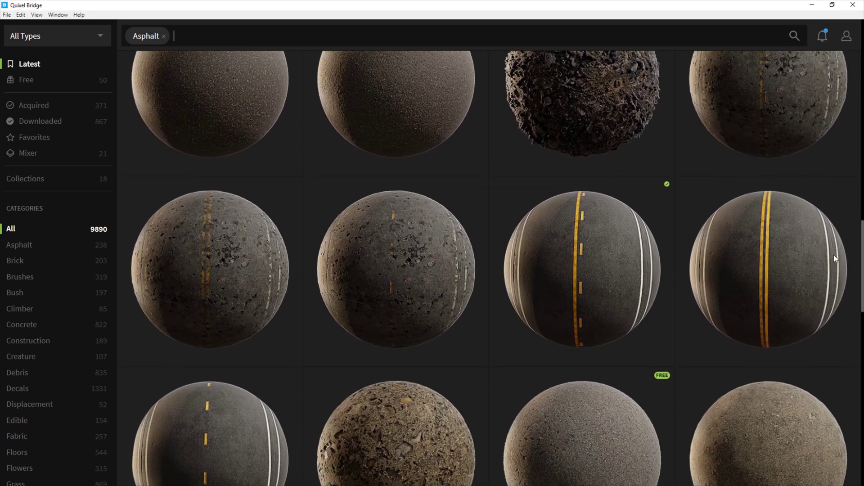
pyautogui.scroll(-10, 842, 326)
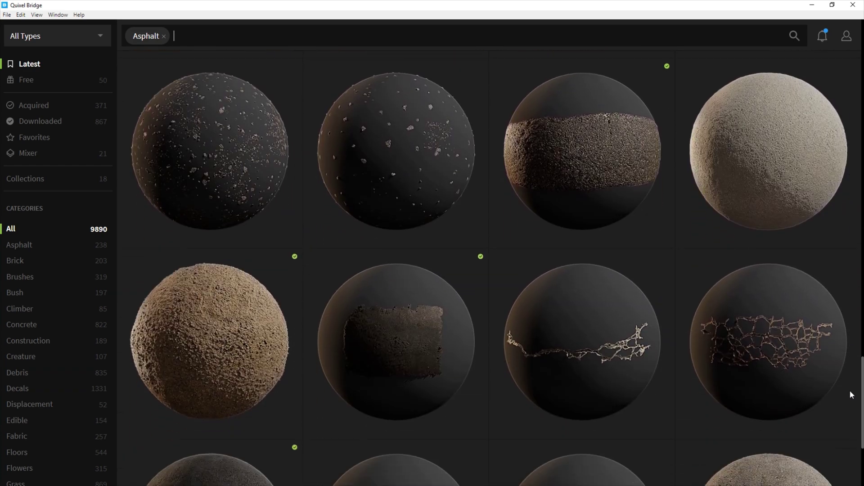
pyautogui.scroll(-15, 855, 374)
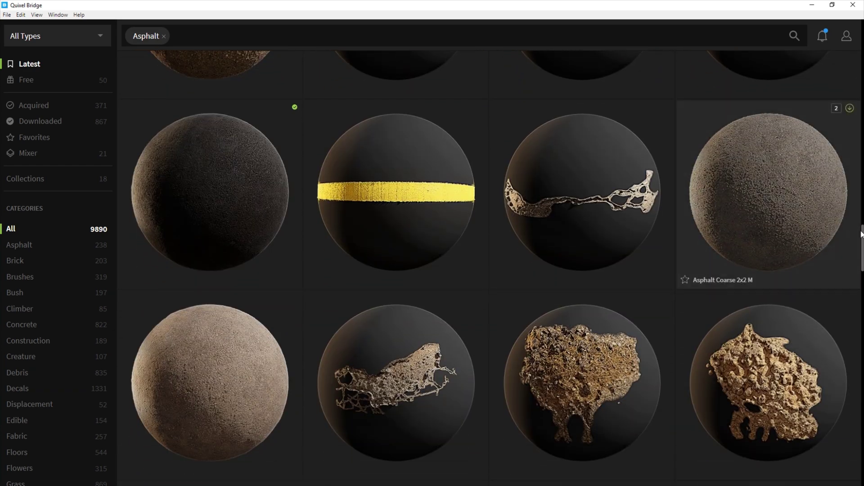
pyautogui.scroll(-5, 845, 315)
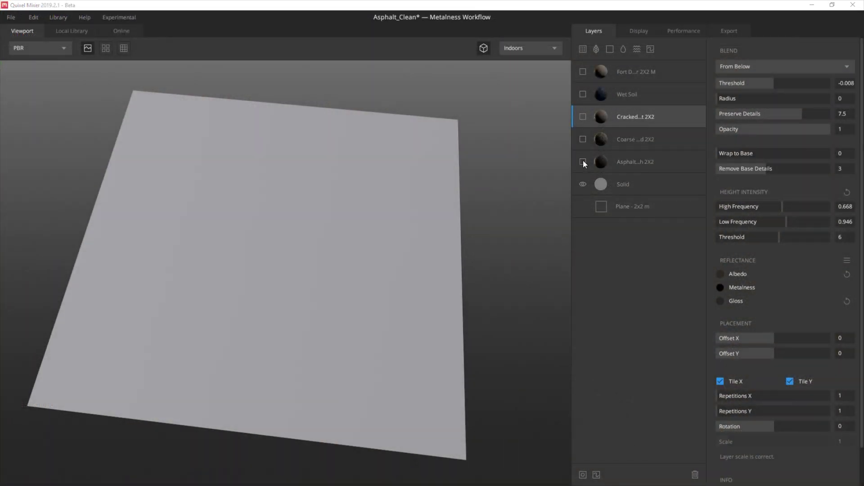
# - In Quixel Mixer's Asphalt_Clean mix, show the Asphalt, Coarse, Cracked, Wet Soil and Fort layers, and select the Fort layer
pyautogui.click(582, 162)
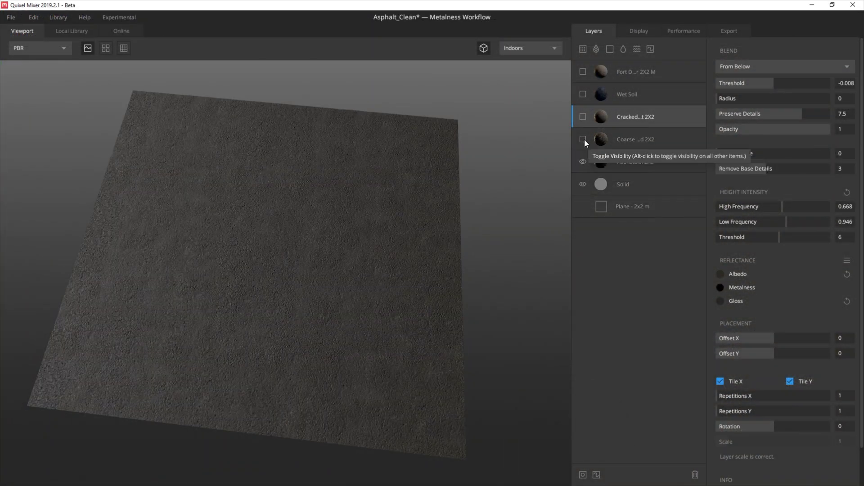
pyautogui.click(583, 140)
pyautogui.click(583, 117)
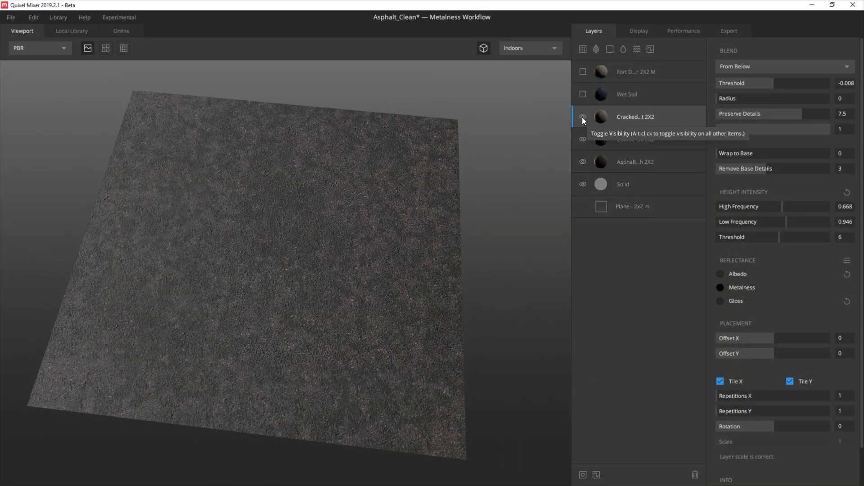
pyautogui.click(582, 93)
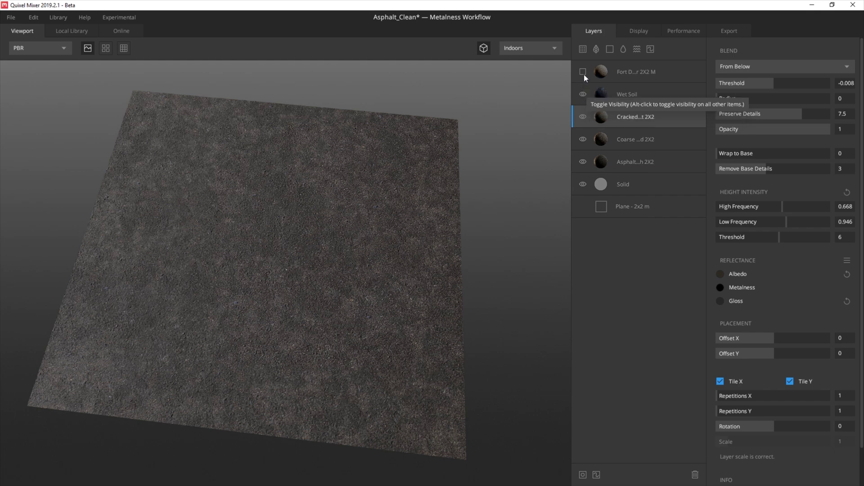
pyautogui.click(583, 72)
pyautogui.click(615, 71)
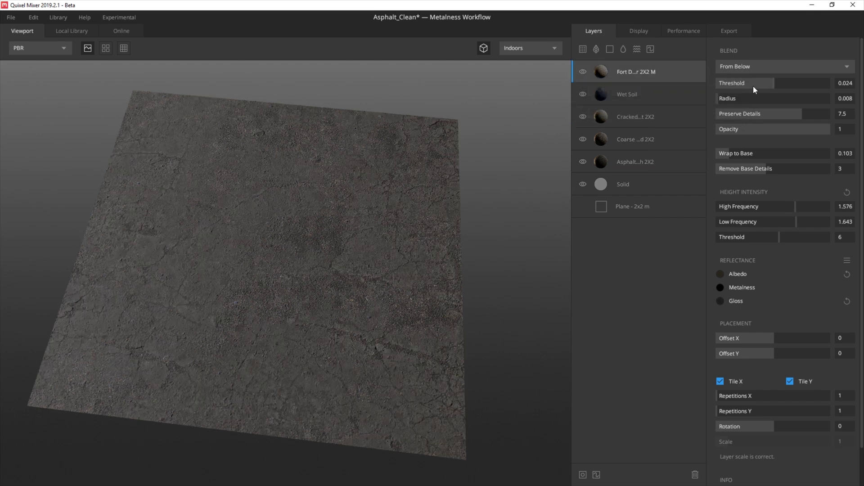
# - In the Asphalt_Damaged mix, show every hidden layer from the unmasked Damaged 2X2 M layer up to Asphalt Rubble
pyautogui.click(583, 250)
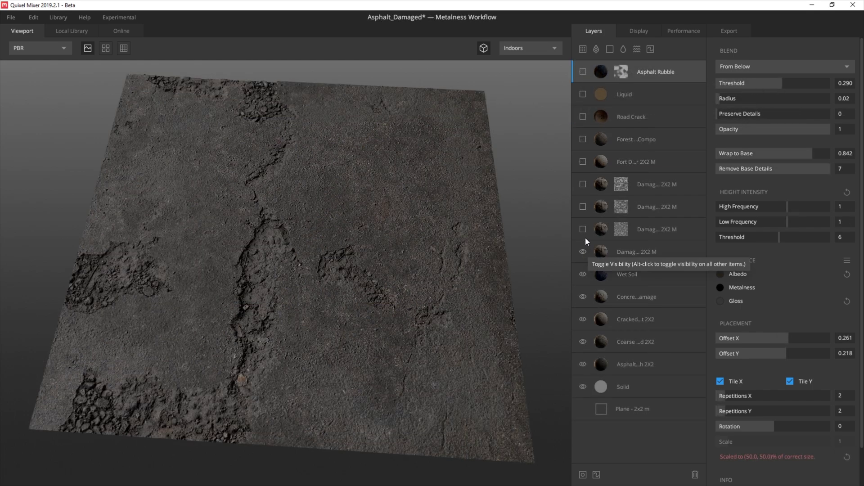
pyautogui.click(583, 228)
pyautogui.click(583, 207)
pyautogui.click(582, 185)
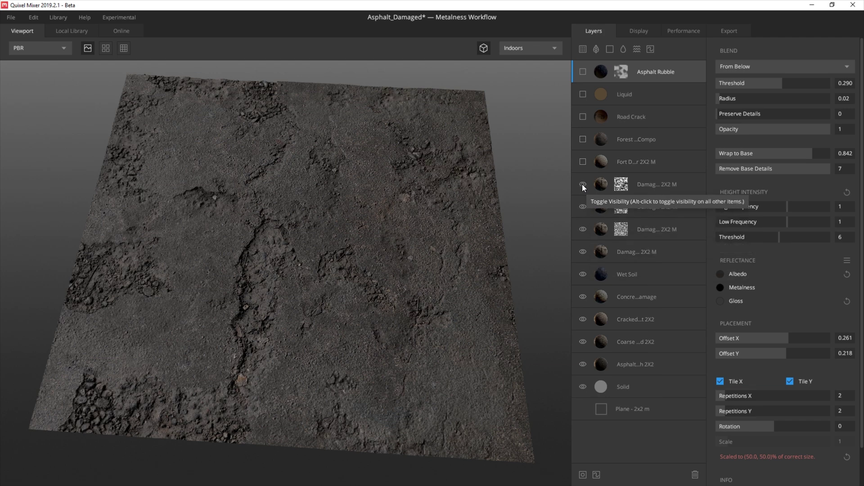
pyautogui.click(583, 162)
pyautogui.click(583, 139)
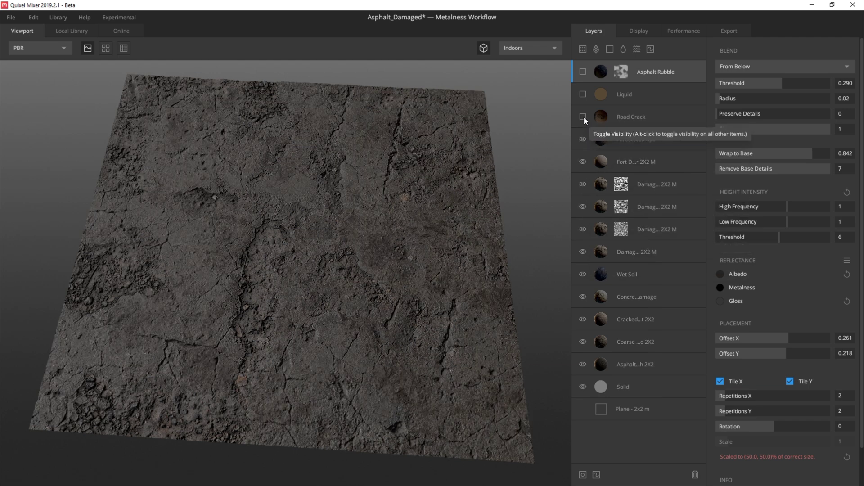
pyautogui.click(584, 117)
pyautogui.click(582, 94)
pyautogui.click(582, 72)
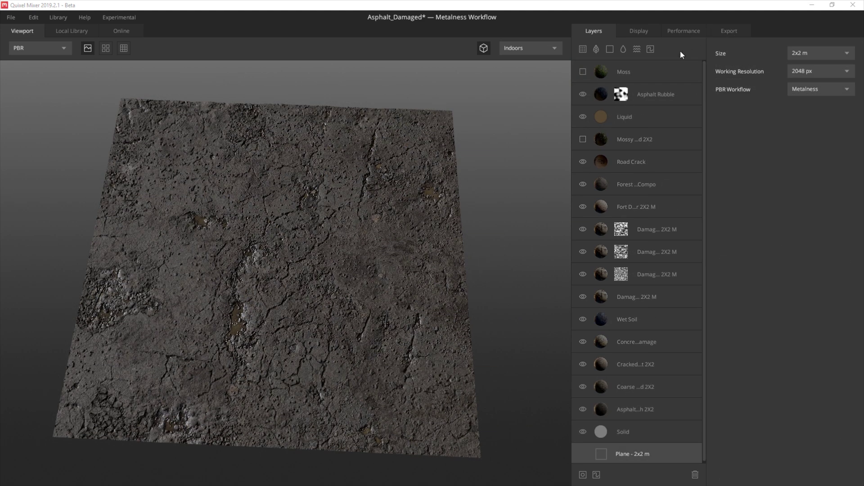
# - Set the surface name in the mix's export settings to Asphalt Damaged 02
pyautogui.click(726, 30)
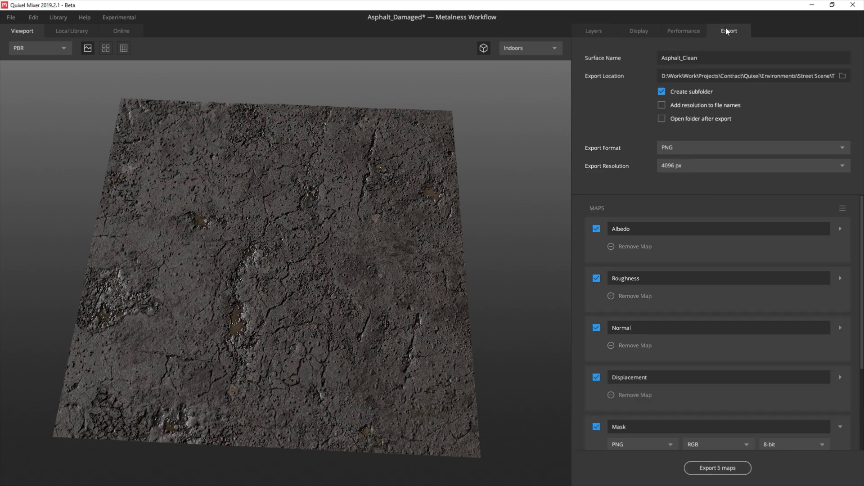
pyautogui.doubleClick(723, 57)
pyautogui.write('Asphalt Damaged 02')
# - Set up the mix's export to the library with the tags Damage, Asphalt and Puddles, and choose the export resolution
pyautogui.click(14, 20)
pyautogui.click(30, 120)
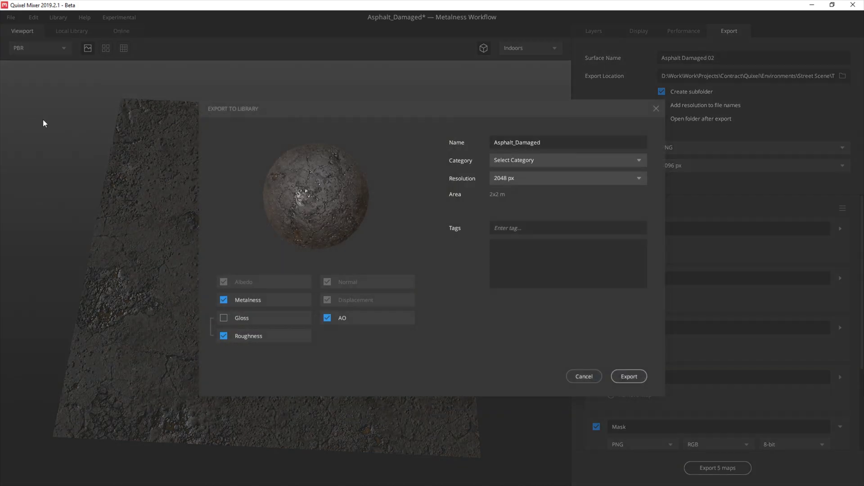
pyautogui.click(544, 228)
pyautogui.write('Damage')
pyautogui.press('Return')
pyautogui.write('Asphalt')
pyautogui.press('Return')
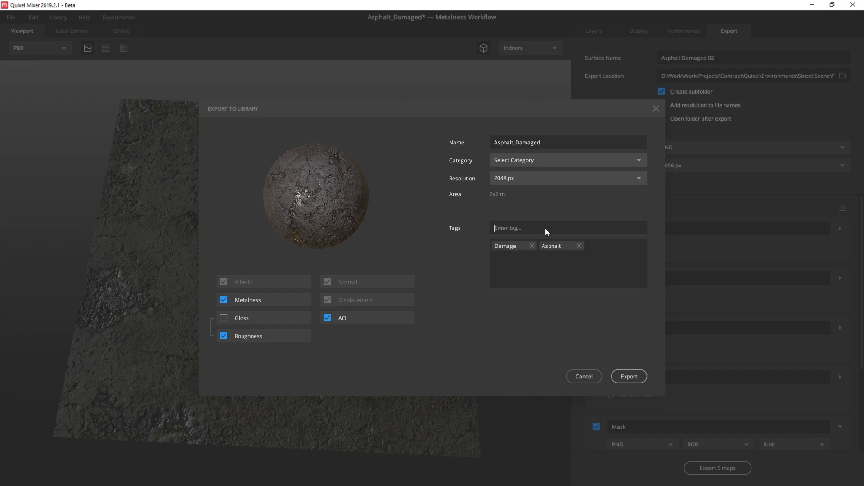
pyautogui.write('Puddles')
pyautogui.press('Return')
pyautogui.click(536, 178)
pyautogui.click(535, 232)
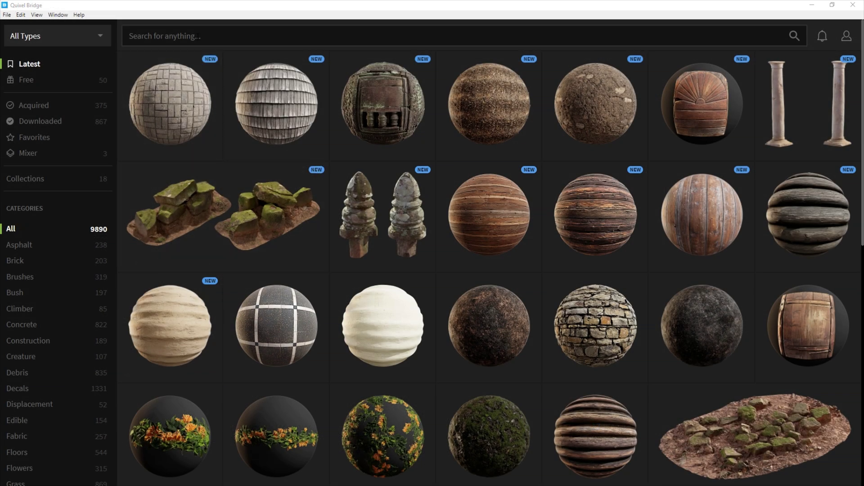
# - In Quixel Bridge, export the three Mixer surfaces Asphalt_damaged_02, Asphalt_clean and Asphalt_damaged to Unreal
pyautogui.click(35, 159)
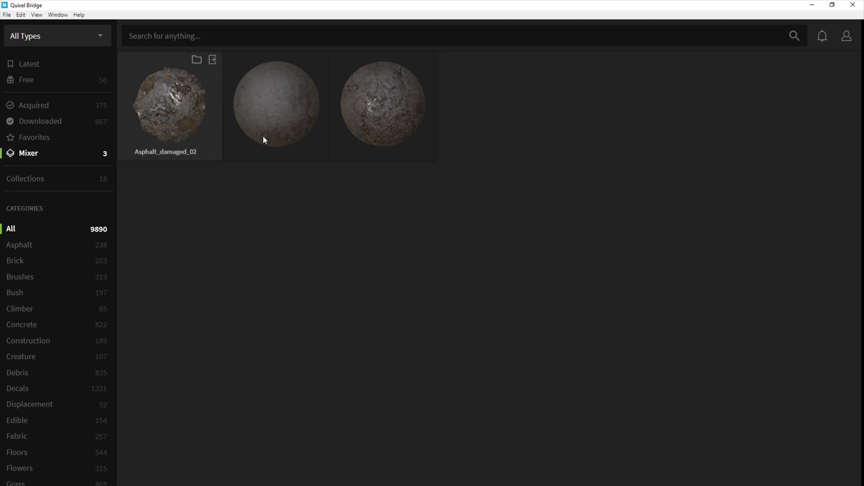
pyautogui.keyDown('shift'); pyautogui.click(392, 136); pyautogui.keyUp('shift')
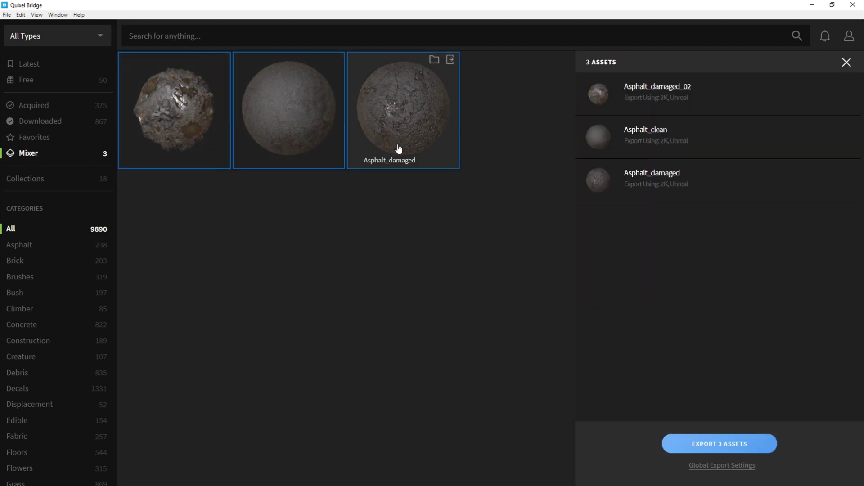
pyautogui.click(754, 454)
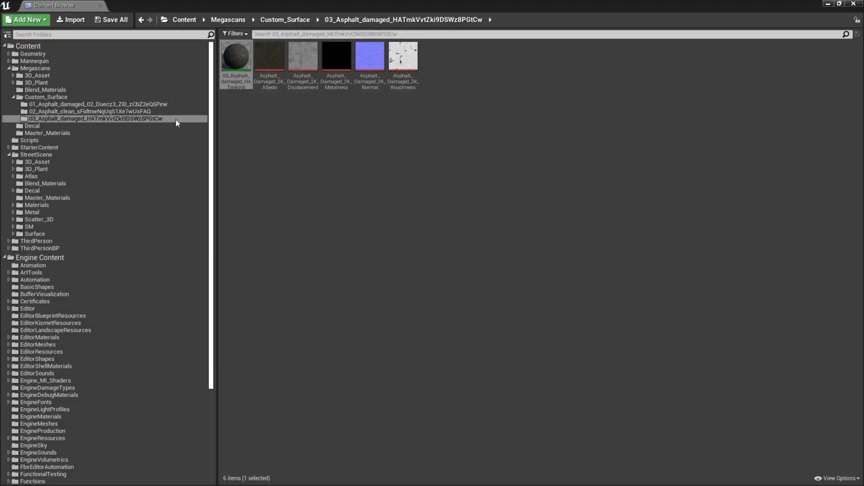
# - In Unreal Editor, check the three imported asphalt folders and move the Asphalt_damaged_02 material instance into the Custom_Surface folder
pyautogui.click(175, 119)
pyautogui.click(178, 112)
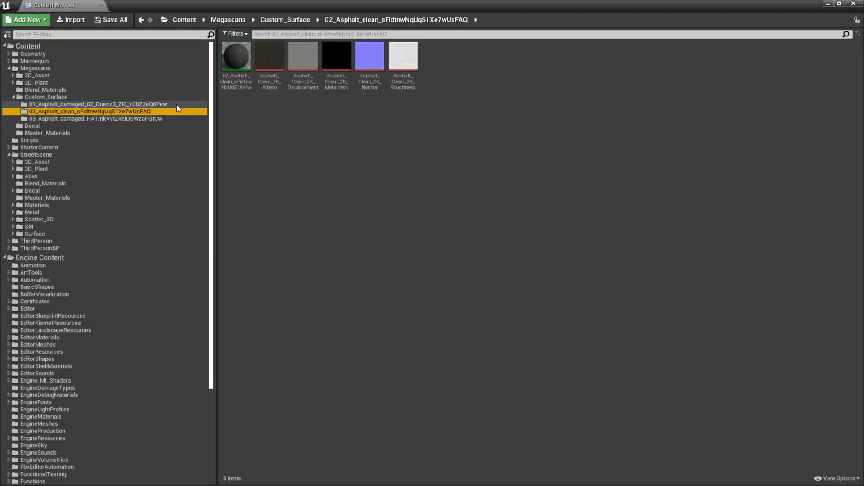
pyautogui.click(176, 104)
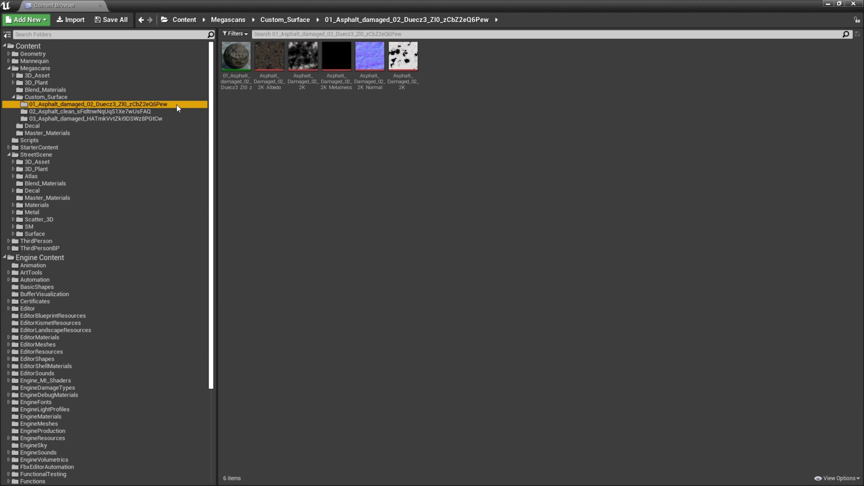
pyautogui.moveTo(236, 56); pyautogui.dragTo(79, 101)
pyautogui.click(99, 121)
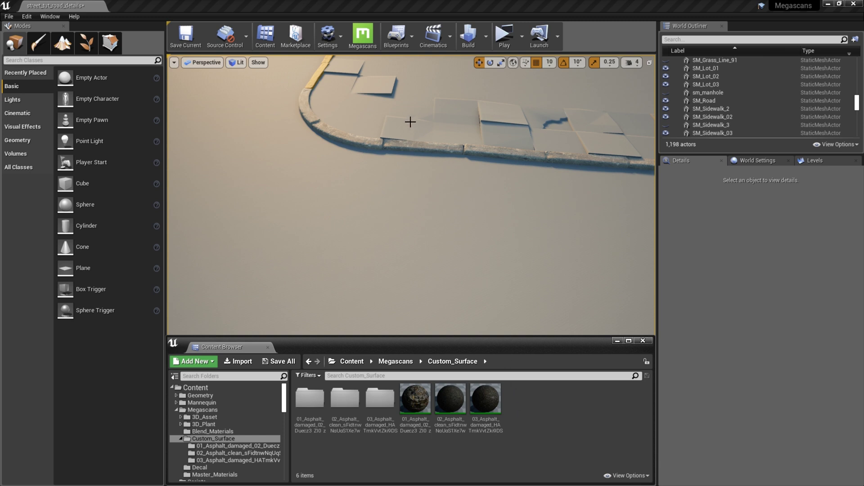
# - Create a Megascans material blend from the three asphalt materials in Custom_Surface, and apply MI_Road_Blend to the road
pyautogui.click(363, 38)
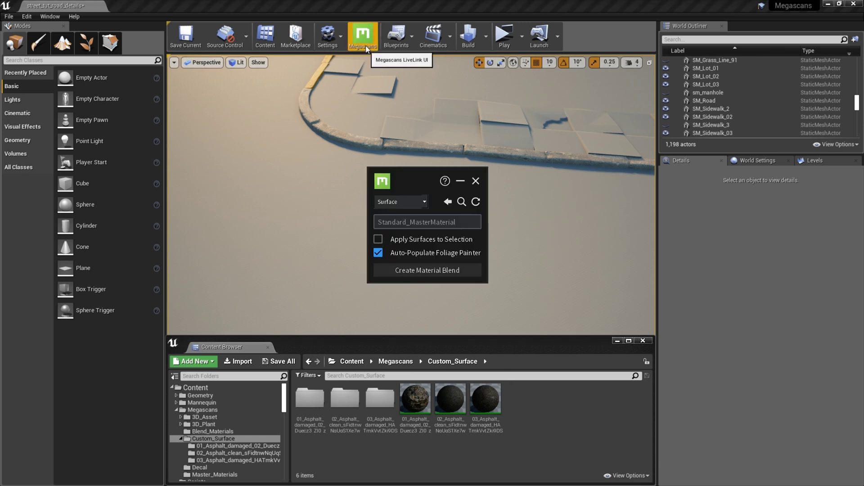
pyautogui.click(423, 403)
pyautogui.keyDown('ctrl'); pyautogui.click(466, 407); pyautogui.keyUp('ctrl')
pyautogui.keyDown('ctrl'); pyautogui.click(485, 400); pyautogui.keyUp('ctrl')
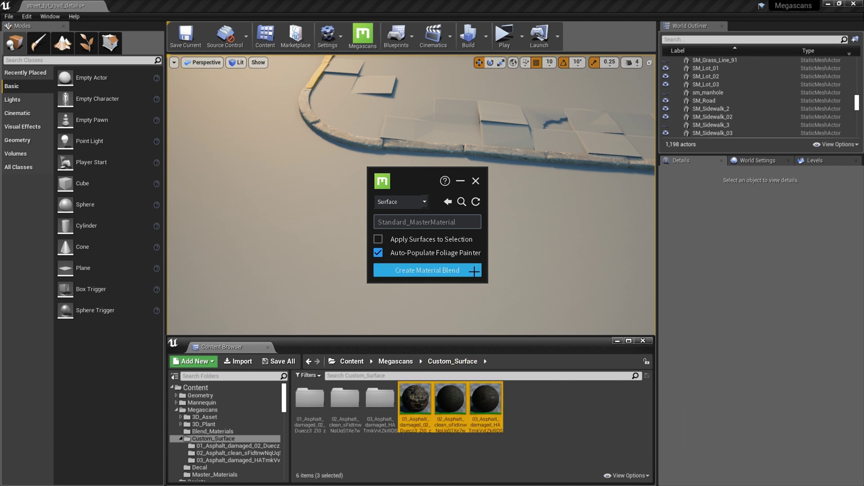
pyautogui.click(474, 271)
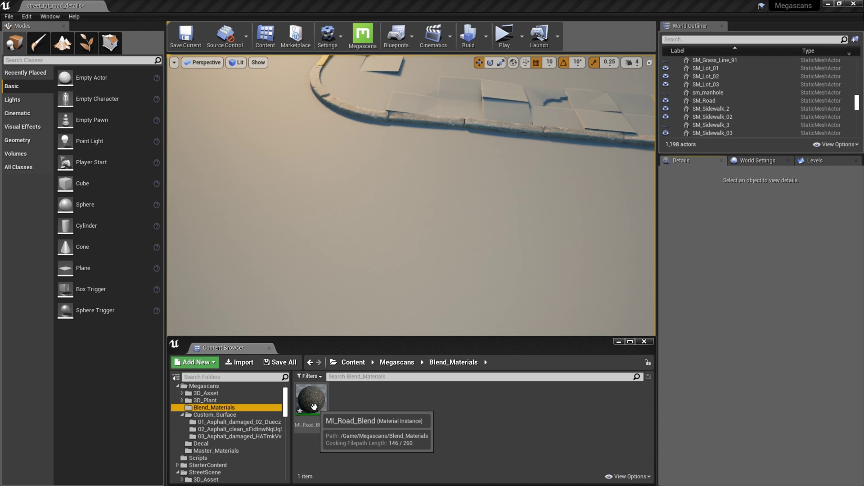
pyautogui.moveTo(314, 406); pyautogui.dragTo(308, 235)
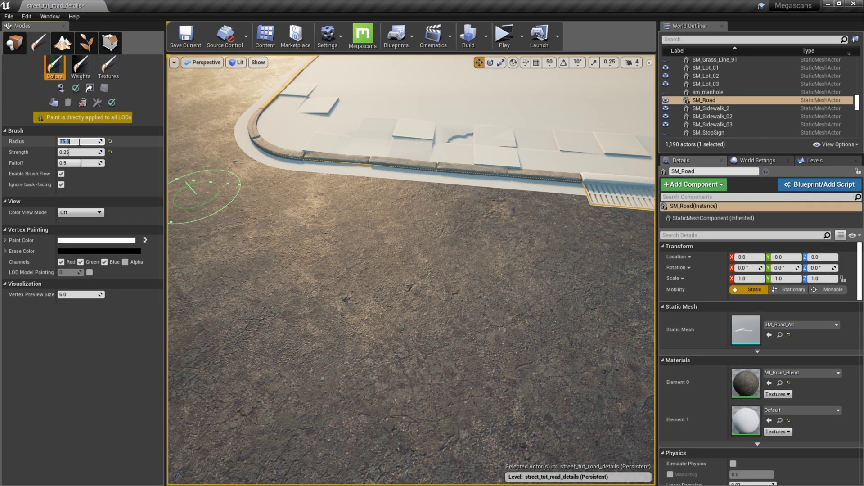
# - Limit vertex painting to the Red channel and paint patches of damaged asphalt onto the SM_Road surface
pyautogui.click(61, 262)
pyautogui.click(80, 262)
pyautogui.click(105, 262)
pyautogui.click(68, 263)
pyautogui.moveTo(332, 269)
pyautogui.mouseDown()
pyautogui.moveTo(324, 300)
pyautogui.moveTo(409, 309)
pyautogui.moveTo(314, 272)
pyautogui.moveTo(299, 232)
pyautogui.moveTo(263, 262)
pyautogui.mouseUp()
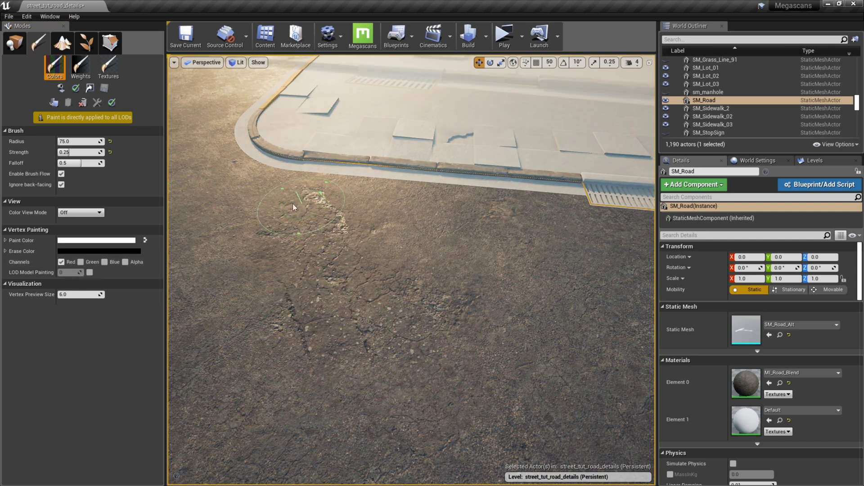
pyautogui.click(364, 236)
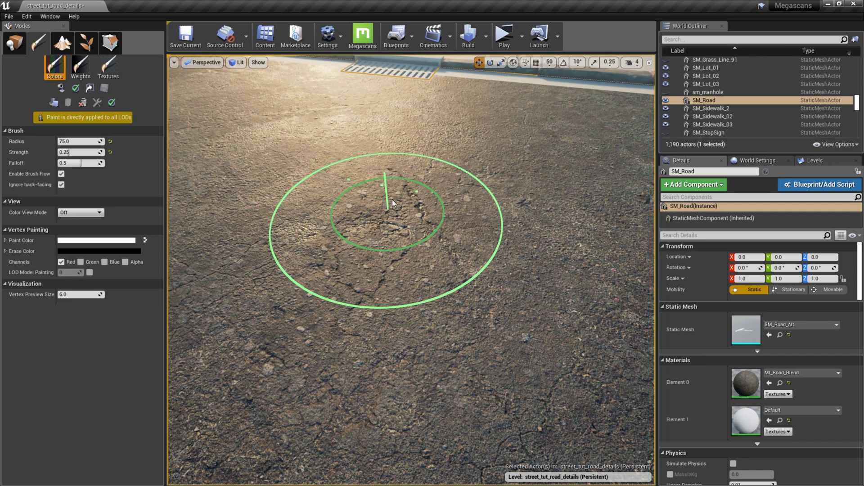
pyautogui.click(387, 210)
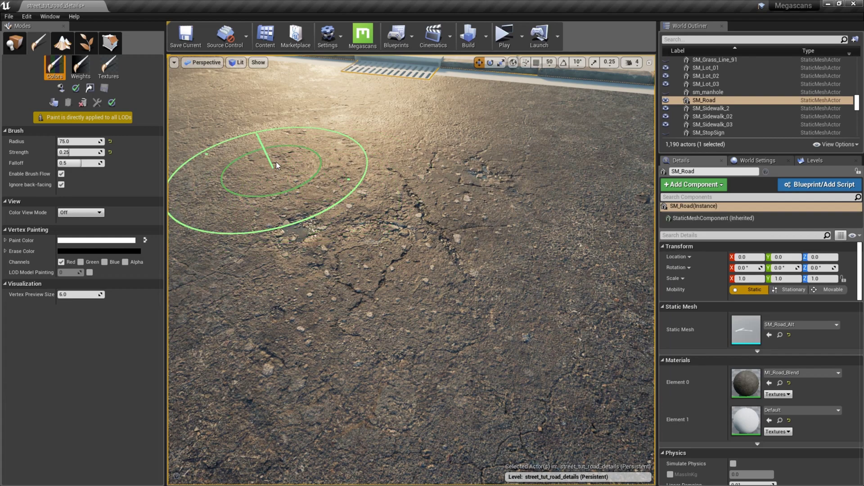
pyautogui.moveTo(342, 129); pyautogui.dragTo(378, 135)
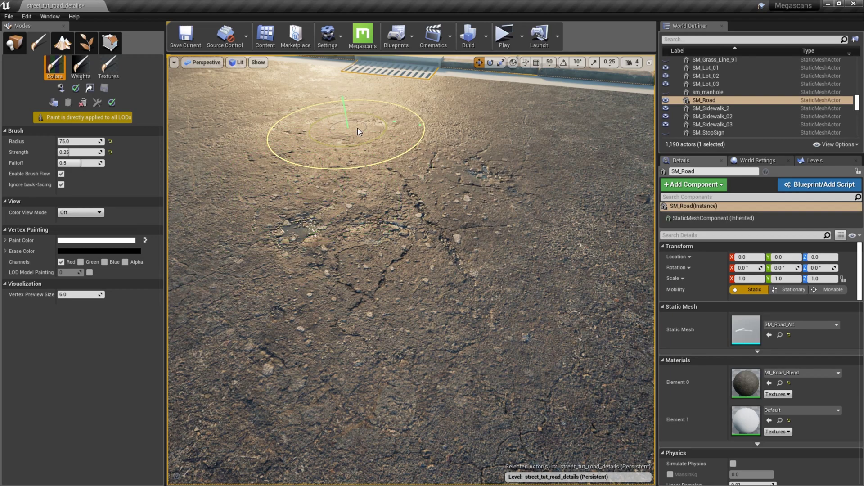
# - Paint additional damaged asphalt detail around the existing cracks on the road using the Red channel
pyautogui.moveTo(462, 185)
pyautogui.mouseDown()
pyautogui.moveTo(494, 177)
pyautogui.moveTo(508, 135)
pyautogui.moveTo(490, 138)
pyautogui.mouseUp()
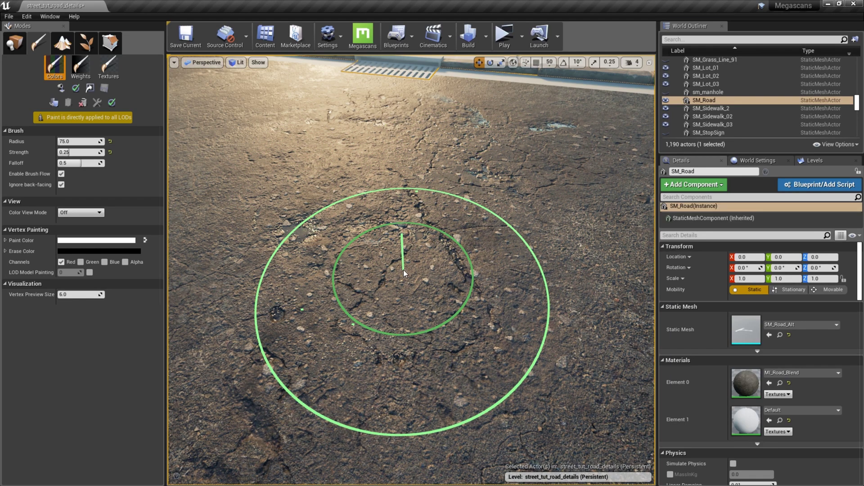
pyautogui.moveTo(420, 262); pyautogui.dragTo(306, 238, button='right')
# - Limit vertex painting to the Green channel, paint patches of the second damaged asphalt onto the road, and restore Red as the only channel
pyautogui.click(61, 262)
pyautogui.click(80, 262)
pyautogui.moveTo(410, 283); pyautogui.dragTo(324, 274, button='right')
pyautogui.moveTo(378, 288); pyautogui.dragTo(342, 284, button='right')
pyautogui.moveTo(339, 284); pyautogui.dragTo(318, 230)
pyautogui.moveTo(601, 276)
pyautogui.mouseDown(button='right')
pyautogui.moveTo(598, 252)
pyautogui.moveTo(549, 252)
pyautogui.mouseUp(button='right')
pyautogui.moveTo(414, 310); pyautogui.dragTo(388, 272)
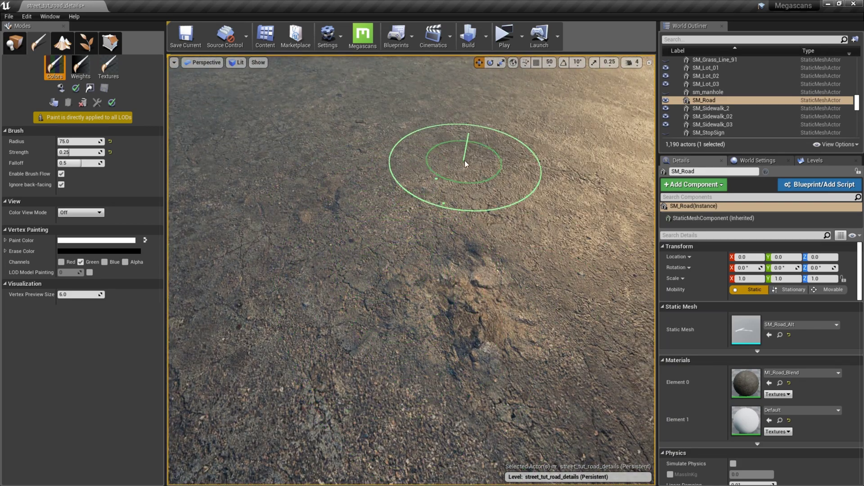
pyautogui.moveTo(544, 221)
pyautogui.mouseDown()
pyautogui.moveTo(483, 170)
pyautogui.moveTo(489, 156)
pyautogui.moveTo(473, 199)
pyautogui.moveTo(516, 191)
pyautogui.moveTo(493, 229)
pyautogui.moveTo(486, 227)
pyautogui.mouseUp()
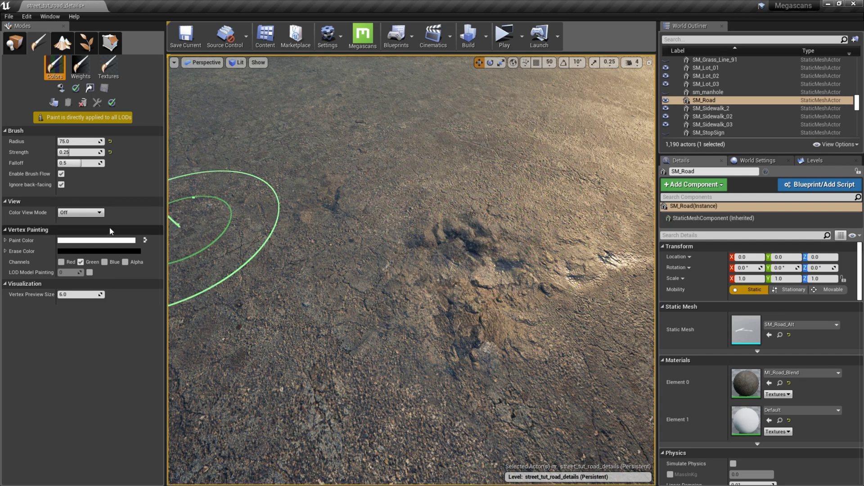
pyautogui.click(61, 262)
pyautogui.click(81, 262)
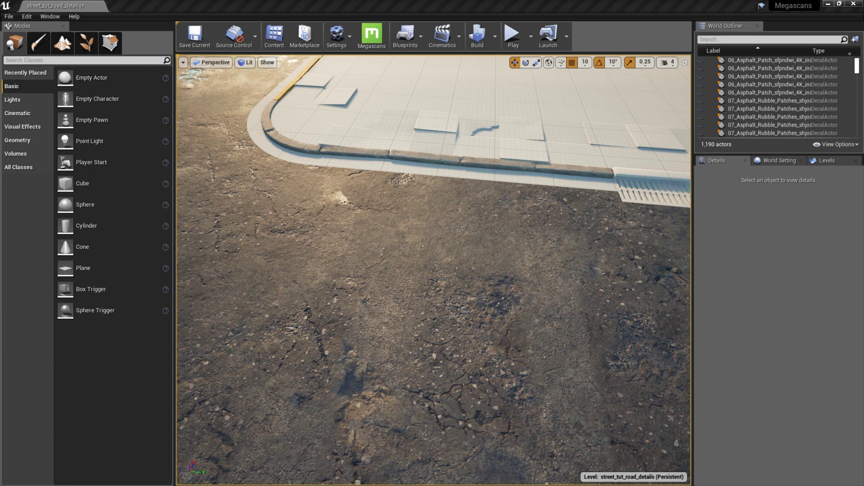
# - Place the 06_Asphalt_Patch decal on the road near the curb, rotate it by -90 degrees, and rescale it
pyautogui.moveTo(779, 85); pyautogui.dragTo(364, 256)
pyautogui.press('e')
pyautogui.moveTo(395, 291); pyautogui.dragTo(315, 255)
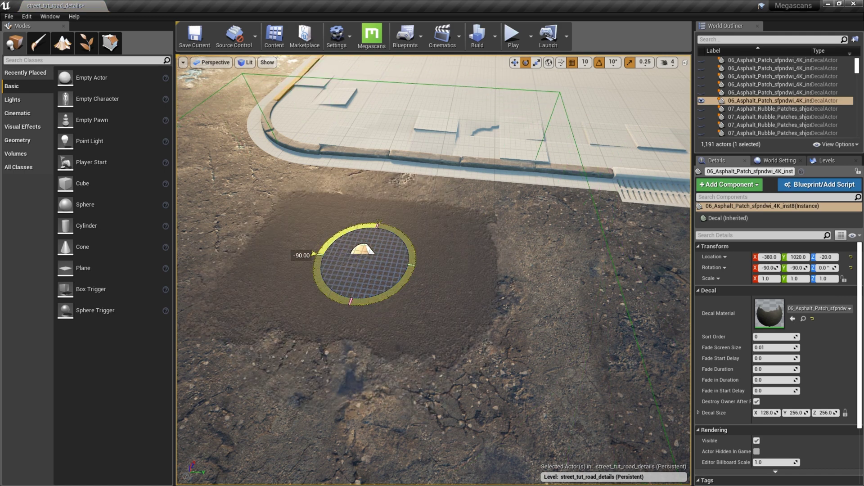
pyautogui.press('r')
pyautogui.moveTo(373, 233); pyautogui.dragTo(411, 241)
pyautogui.press('w')
pyautogui.press('r')
pyautogui.press('w')
pyautogui.press('r')
# - Add the 11_Asphalt_Crack_Patch decal along the asphalt patch's edge, rotating it and narrowing its Y scale to about 0.30
pyautogui.moveTo(769, 216); pyautogui.dragTo(435, 271)
pyautogui.press('e')
pyautogui.moveTo(450, 288); pyautogui.dragTo(392, 284)
pyautogui.press('w')
pyautogui.moveTo(455, 269); pyautogui.dragTo(522, 263)
pyautogui.press('e')
pyautogui.moveTo(453, 290); pyautogui.dragTo(480, 298)
pyautogui.press('w')
pyautogui.moveTo(483, 239); pyautogui.dragTo(485, 232)
pyautogui.moveTo(511, 259); pyautogui.dragTo(497, 258)
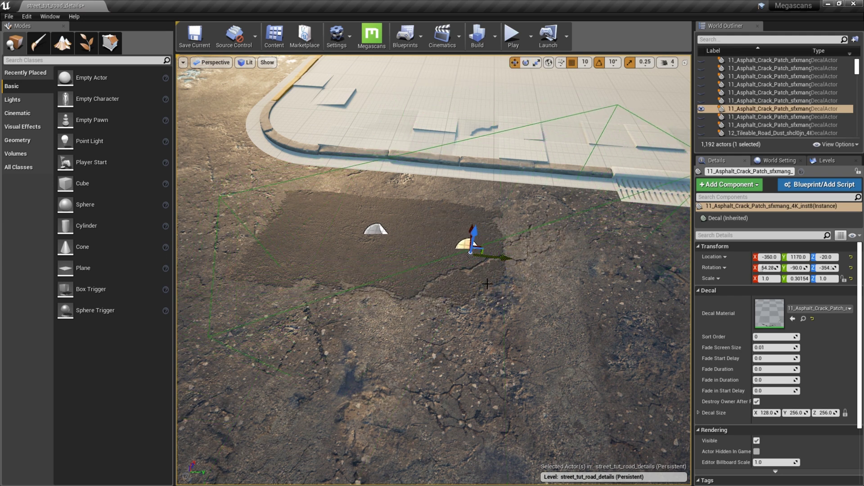
pyautogui.press('Escape')
# - Place the 31_Asphalt_Patch decal beside the crack, rotate it, and scale it to about 0.73 by 0.30 by 0.41
pyautogui.moveTo(863, 316); pyautogui.dragTo(421, 316)
pyautogui.press('e')
pyautogui.moveTo(457, 365); pyautogui.dragTo(405, 380)
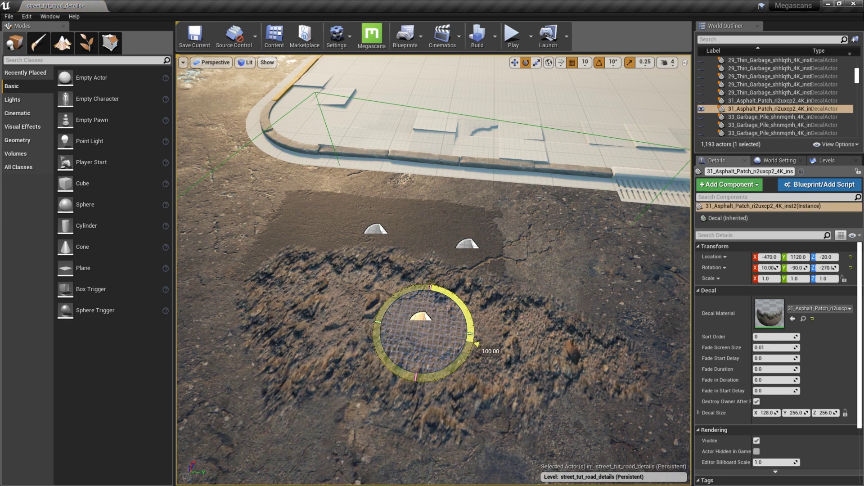
pyautogui.moveTo(476, 345); pyautogui.dragTo(472, 354)
pyautogui.press('r')
pyautogui.moveTo(417, 362)
pyautogui.mouseDown()
pyautogui.moveTo(421, 338)
pyautogui.moveTo(439, 330)
pyautogui.moveTo(420, 353)
pyautogui.mouseUp()
pyautogui.moveTo(470, 368); pyautogui.dragTo(452, 354)
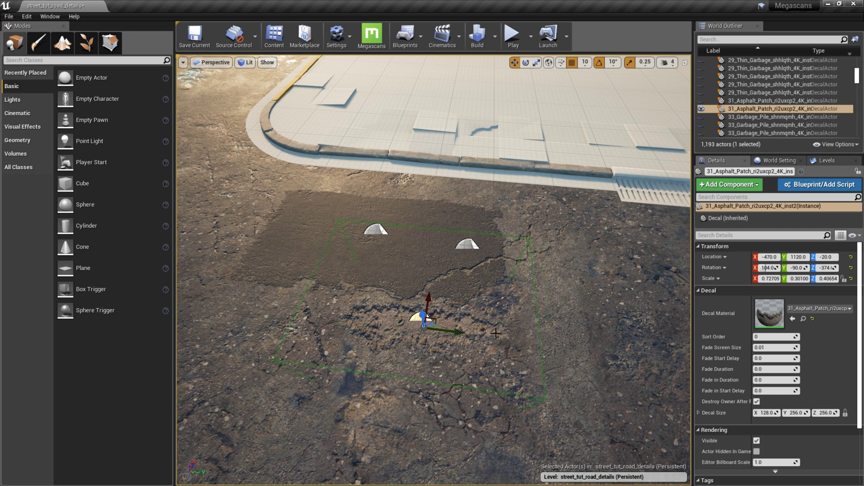
pyautogui.press('Escape')
# - Place a 13_Buffalo_Grass decal over the broken asphalt edge, rotate it, and scale it to about 0.55 by 0.24 by 0.24
pyautogui.moveTo(863, 214); pyautogui.dragTo(417, 315)
pyautogui.press('e')
pyautogui.moveTo(423, 353); pyautogui.dragTo(474, 335)
pyautogui.press('r')
pyautogui.moveTo(420, 304); pyautogui.dragTo(396, 326)
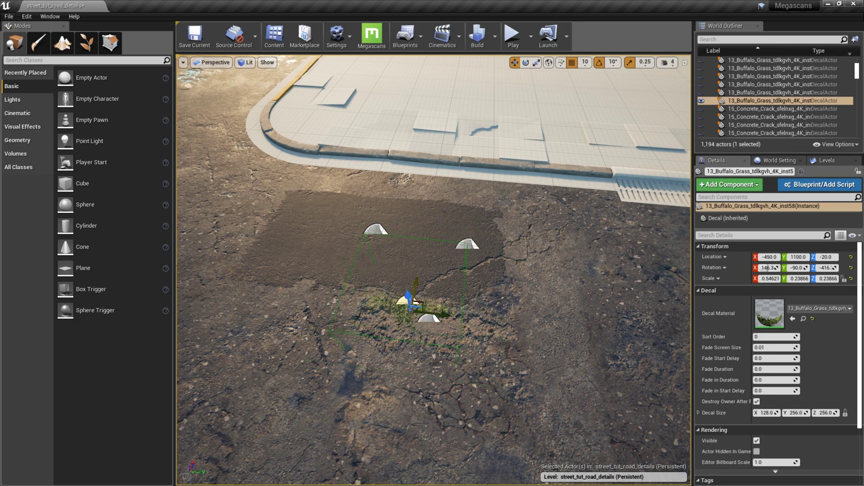
# - Scale down and position a Buffalo Grass decal along the road crack, and set its sort order to 5
pyautogui.click(480, 194)
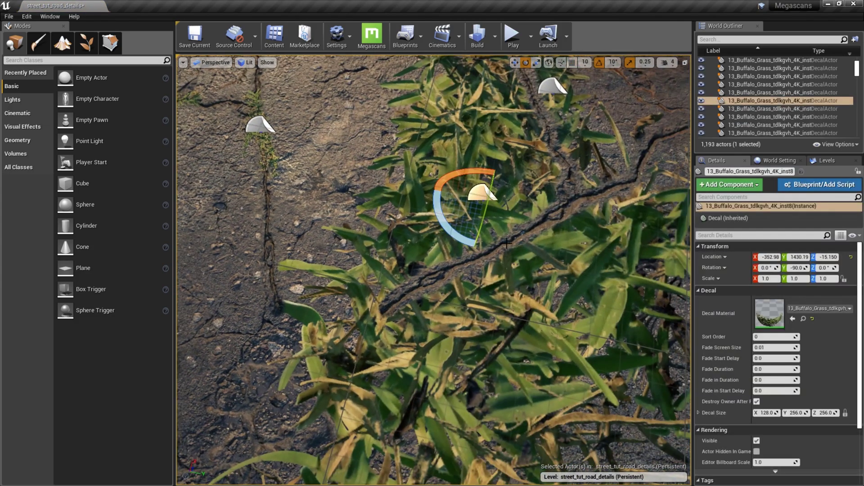
pyautogui.press('r')
pyautogui.moveTo(483, 199); pyautogui.dragTo(468, 214)
pyautogui.press('w')
pyautogui.moveTo(489, 170); pyautogui.dragTo(477, 226)
pyautogui.click(773, 337)
pyautogui.write('5')
pyautogui.press('Return')
pyautogui.moveTo(495, 234); pyautogui.dragTo(504, 232, button='right')
pyautogui.moveTo(470, 221); pyautogui.dragTo(469, 226)
# - Position a further decal on the cracked road surface, rotate it, and adjust its placement
pyautogui.moveTo(497, 263); pyautogui.dragTo(348, 282)
pyautogui.press('e')
pyautogui.moveTo(369, 333); pyautogui.dragTo(391, 311)
pyautogui.press('w')
pyautogui.moveTo(374, 297); pyautogui.dragTo(359, 280)
# - Scale the 07_Asphalt_Rubble_Patches decal to about 0.55 on Y and 0.42 on Z, with a sort order of 10
pyautogui.press('r')
pyautogui.press('Escape')
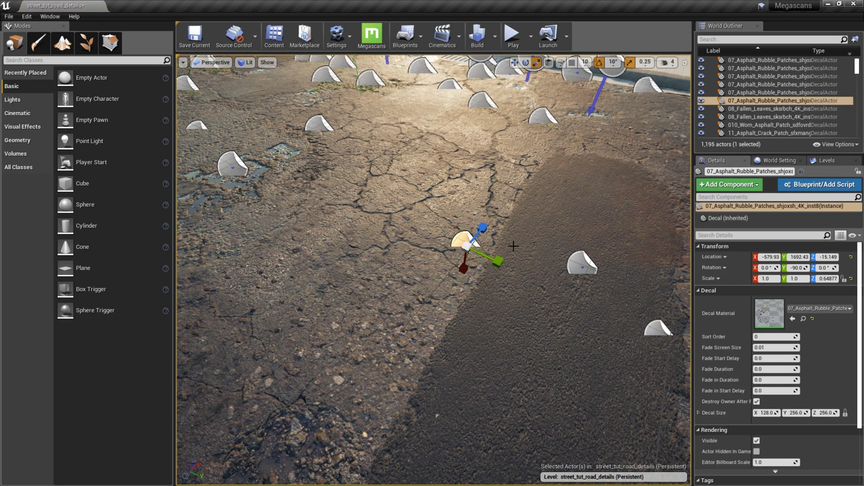
pyautogui.moveTo(495, 257); pyautogui.dragTo(484, 236)
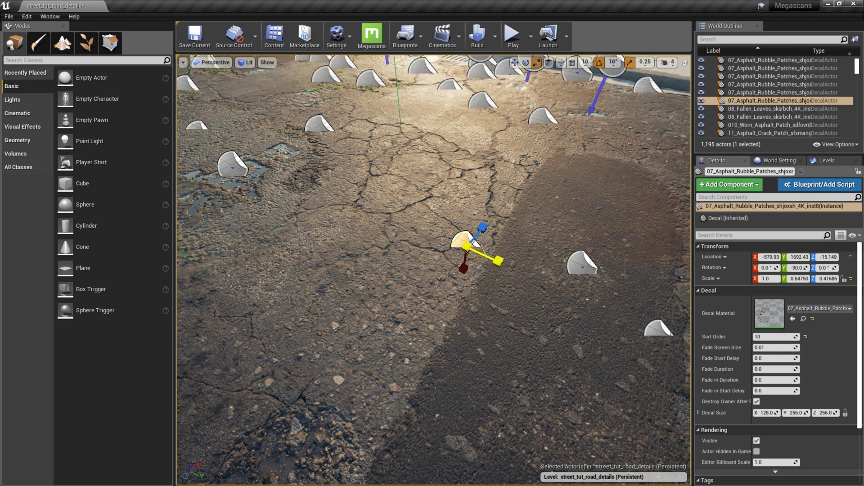
pyautogui.press('Escape')
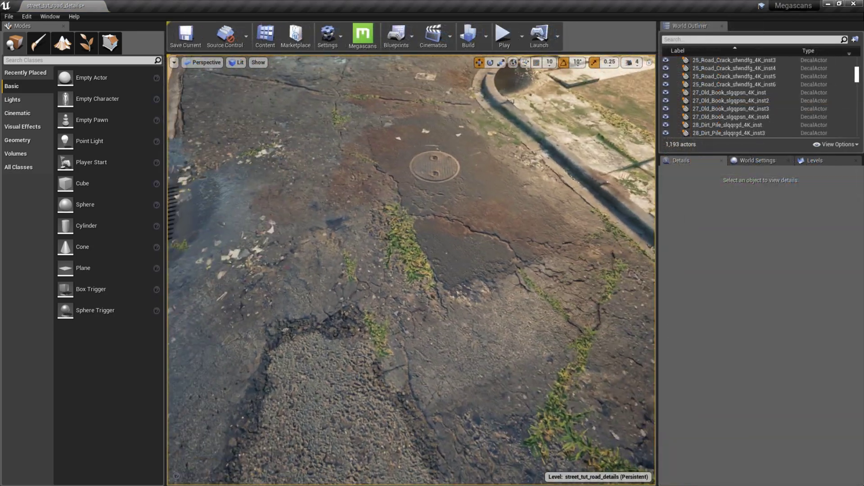
pyautogui.moveTo(411, 270); pyautogui.dragTo(317, 270, button='right')
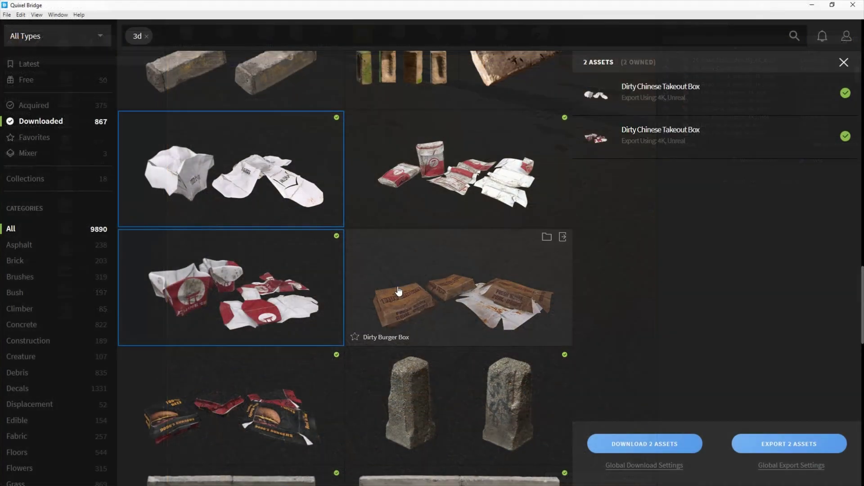
# - In Quixel Bridge, add both Dirty Burger Boxes, Broken Cement Bollard, Rusted Metal Can, Rusted Metal Barrel and Concrete Barrier to the selection and export it
pyautogui.keyDown('ctrl'); pyautogui.click(411, 399); pyautogui.keyUp('ctrl')
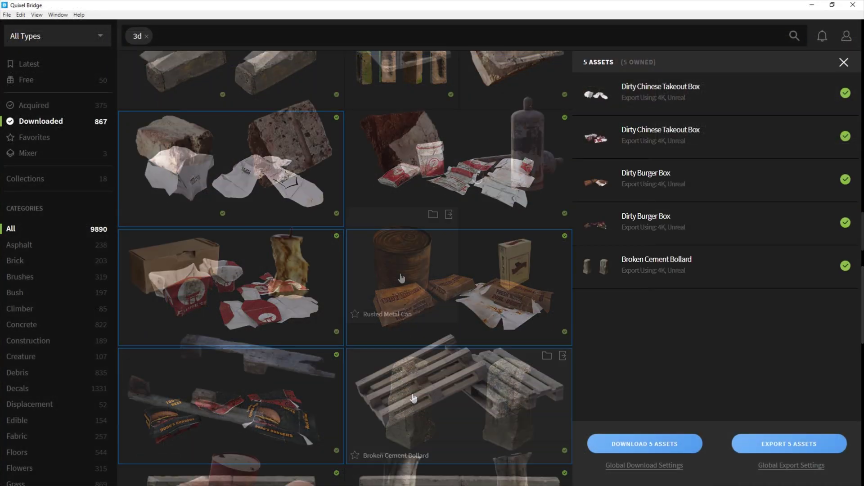
pyautogui.keyDown('ctrl'); pyautogui.click(402, 278); pyautogui.keyUp('ctrl')
pyautogui.scroll(-6, 294, 202)
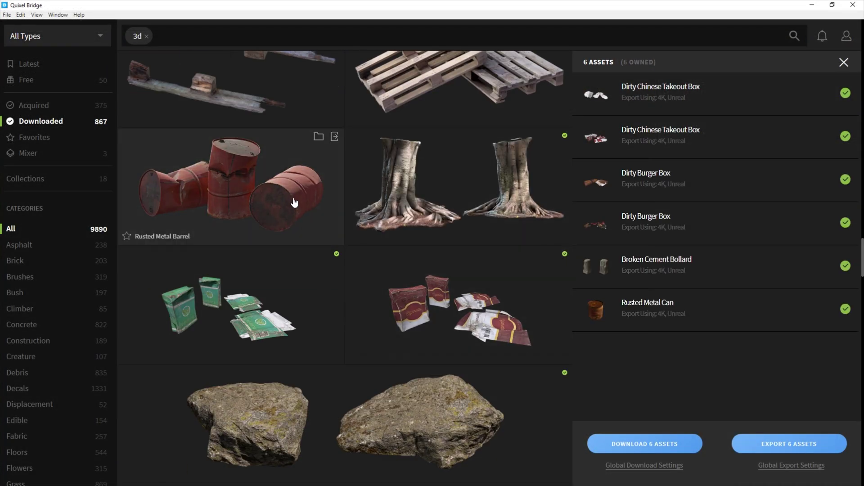
pyautogui.keyDown('ctrl'); pyautogui.click(294, 203); pyautogui.keyUp('ctrl')
pyautogui.scroll(-5, 294, 203)
pyautogui.keyDown('ctrl'); pyautogui.click(540, 139); pyautogui.keyUp('ctrl')
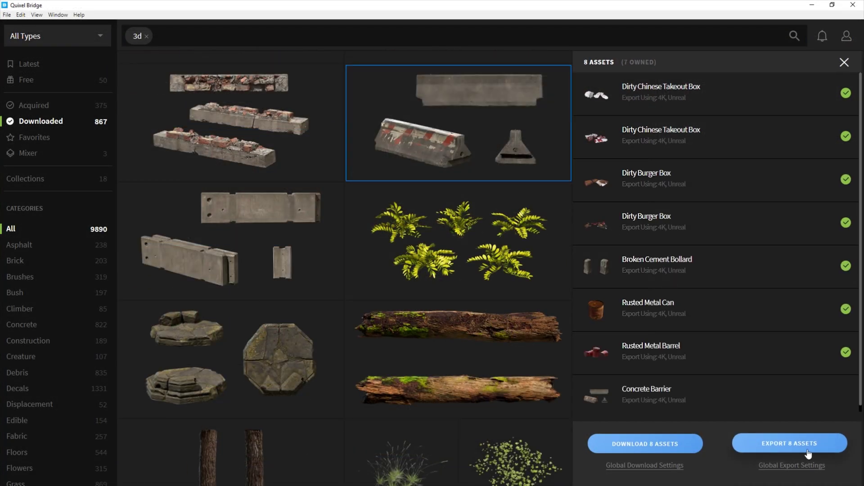
pyautogui.click(831, 451)
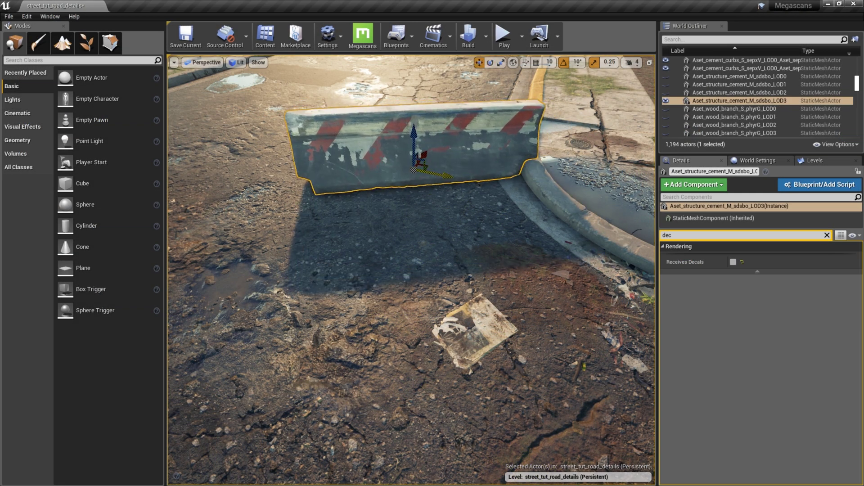
# - In Unreal Editor, duplicate the striped concrete barrier, then rotate and reposition the copy on the road
pyautogui.keyDown('alt'); pyautogui.moveTo(448, 177); pyautogui.dragTo(300, 157); pyautogui.keyUp('alt')
pyautogui.press('e')
pyautogui.moveTo(283, 193); pyautogui.dragTo(203, 203)
pyautogui.press('w')
pyautogui.moveTo(270, 155); pyautogui.dragTo(209, 169)
pyautogui.press('Escape')
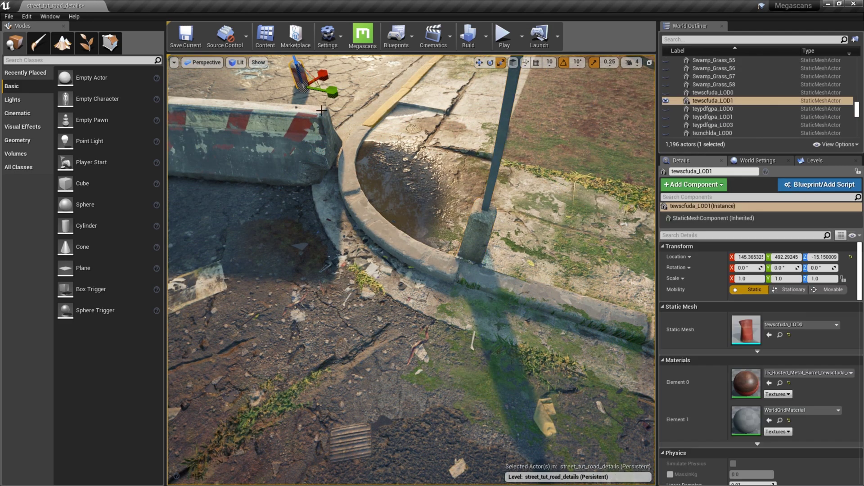
# - Filter the rusted metal barrel's details by "dec" and adjust the barrel with the transform gizmo
pyautogui.write('dece')
pyautogui.moveTo(324, 133); pyautogui.dragTo(345, 154)
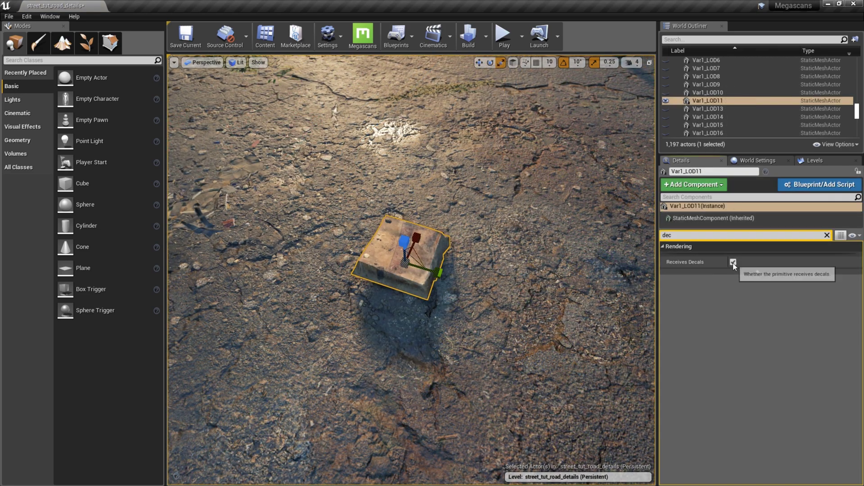
# - Rotate the cardboard burger box on the asphalt and place the flattened red takeout box among the litter
pyautogui.press('e')
pyautogui.moveTo(421, 227); pyautogui.dragTo(450, 234)
pyautogui.press('Escape')
pyautogui.click(443, 288)
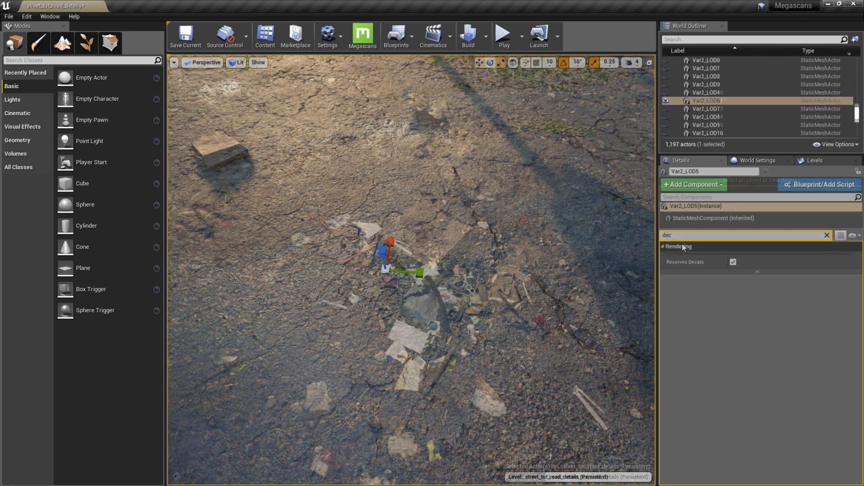
pyautogui.press('e')
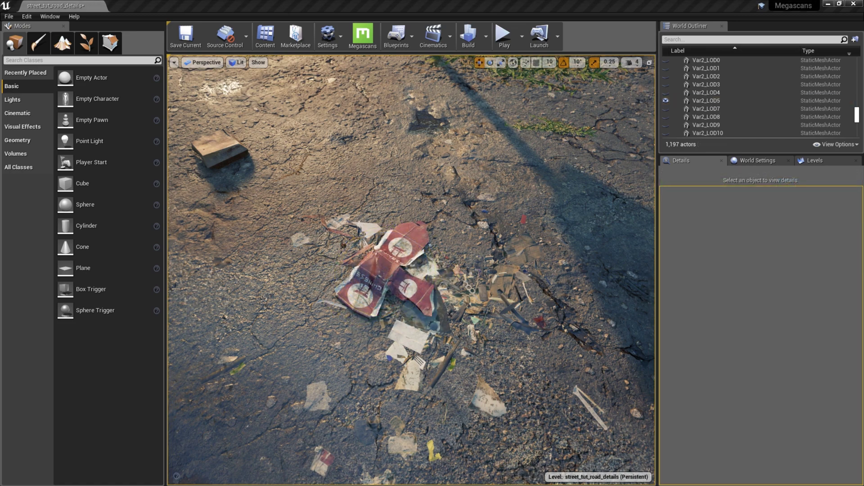
pyautogui.click(366, 344)
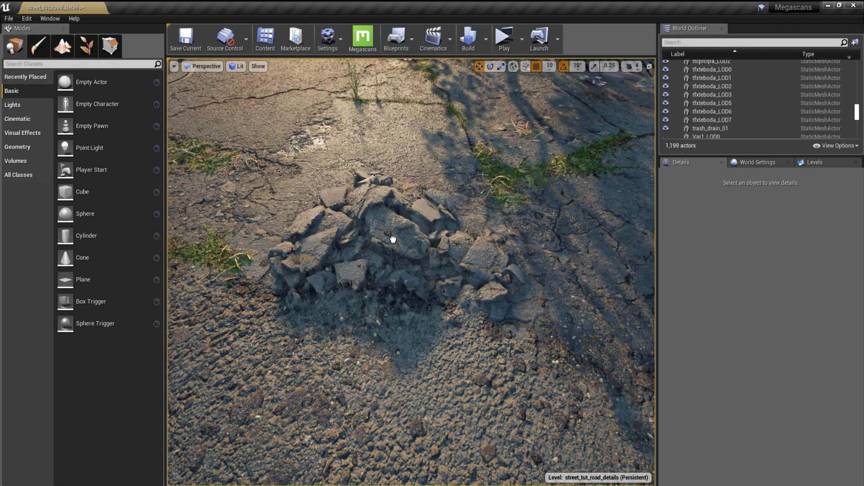
# - Add a broken asphalt debris piece to the rubble pile on the road and rotate it into place
pyautogui.click(392, 236)
pyautogui.press('e')
pyautogui.moveTo(392, 236); pyautogui.dragTo(387, 216)
pyautogui.press('r')
pyautogui.press('w')
pyautogui.press('Escape')
pyautogui.moveTo(405, 220); pyautogui.dragTo(438, 352, button='right')
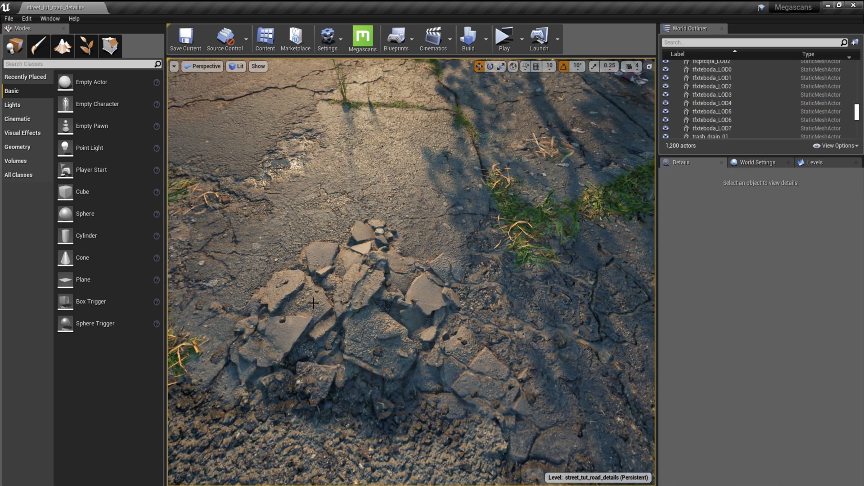
# - Select another debris piece behind the rubble pile and adjust its scale and placement
pyautogui.moveTo(312, 301); pyautogui.dragTo(285, 347, button='right')
pyautogui.click(400, 239)
pyautogui.press('r')
pyautogui.moveTo(399, 239); pyautogui.dragTo(399, 246)
pyautogui.press('w')
pyautogui.press('e')
pyautogui.press('r')
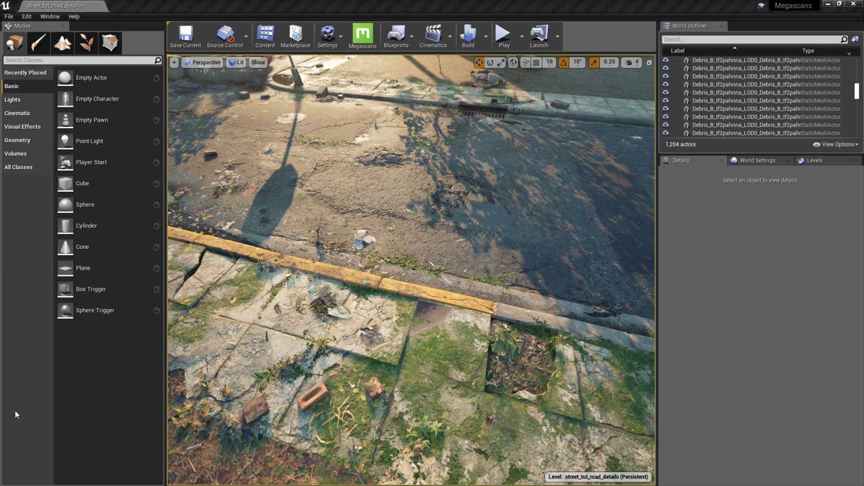
# - Switch to Quixel Bridge and search the downloaded assets for 3d plants
pyautogui.click(83, 44)
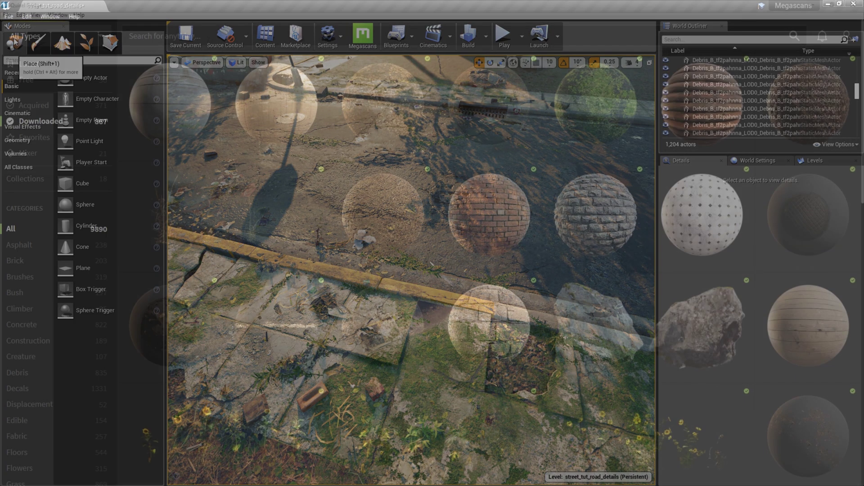
pyautogui.write('3d plant')
pyautogui.press('Return')
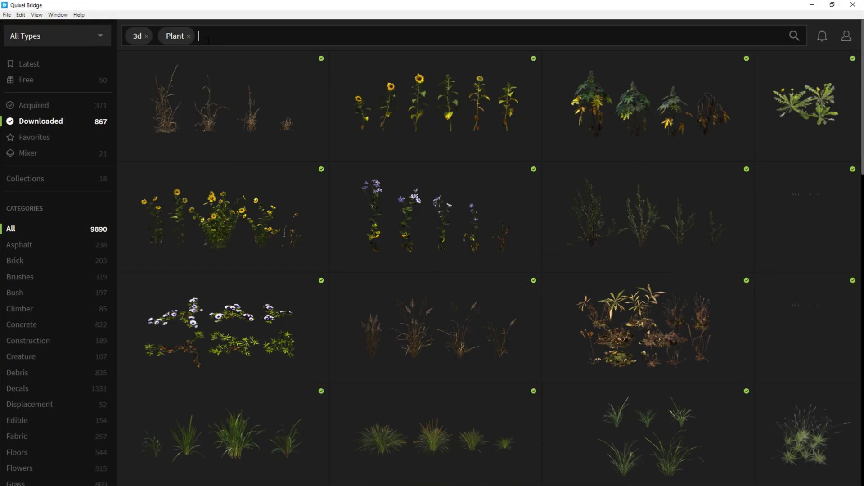
# - Select Dry Grass, Morning Glory, Sidewalk Vegetation and Leafy Dandelions, and export the four plants to Unreal
pyautogui.click(233, 106)
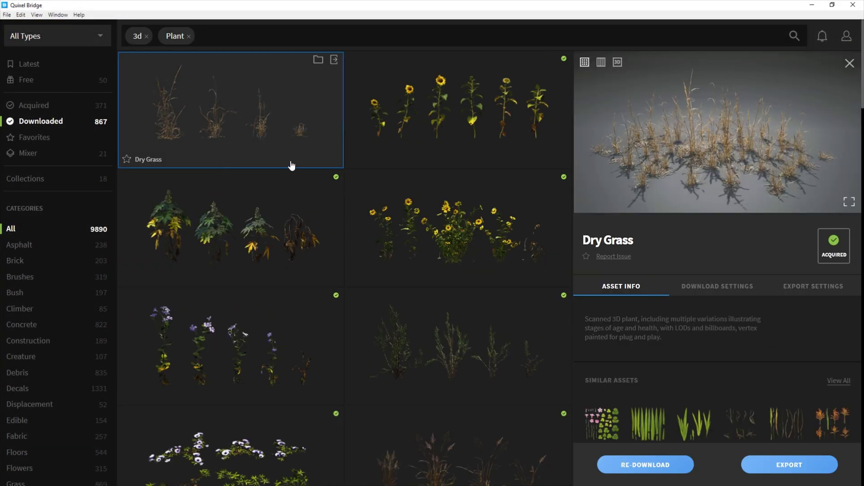
pyautogui.scroll(-5, 291, 189)
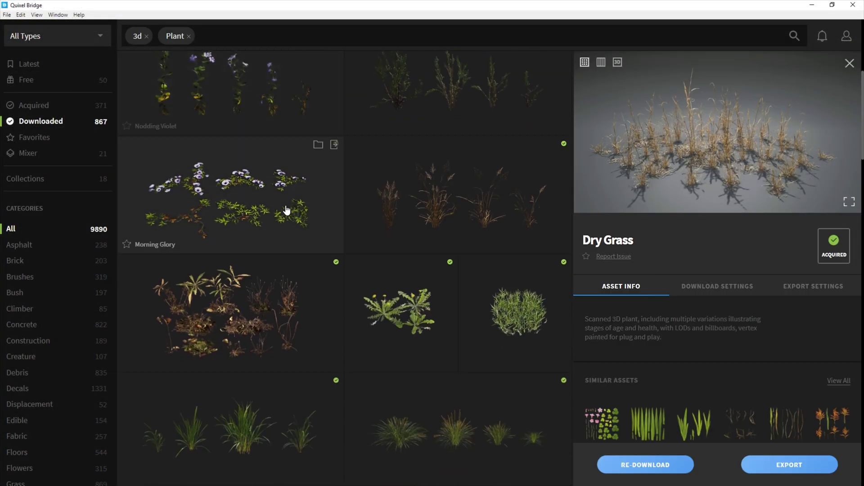
pyautogui.keyDown('ctrl'); pyautogui.click(286, 212); pyautogui.keyUp('ctrl')
pyautogui.scroll(-2, 288, 210)
pyautogui.keyDown('ctrl'); pyautogui.click(288, 210); pyautogui.keyUp('ctrl')
pyautogui.keyDown('ctrl'); pyautogui.click(418, 218); pyautogui.keyUp('ctrl')
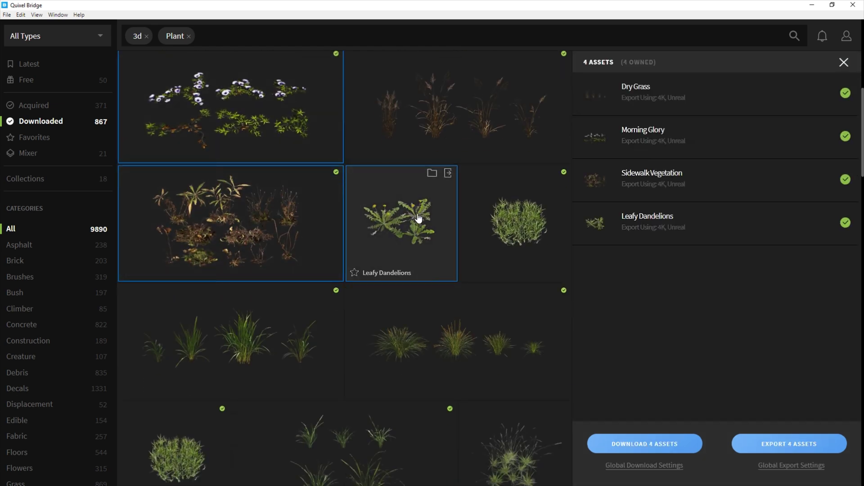
pyautogui.click(784, 445)
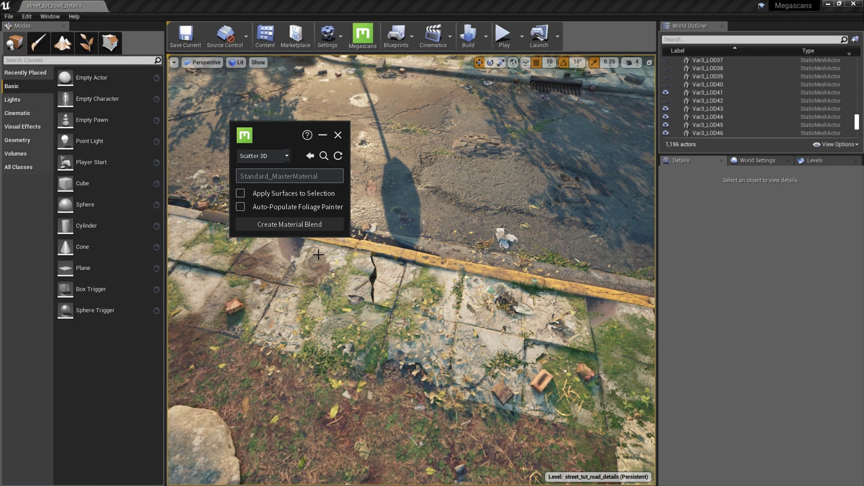
# - In Unreal Editor, enable Auto-Populate Foliage Painter for Megascans imports and add the plant meshes to the foliage palette
pyautogui.click(240, 207)
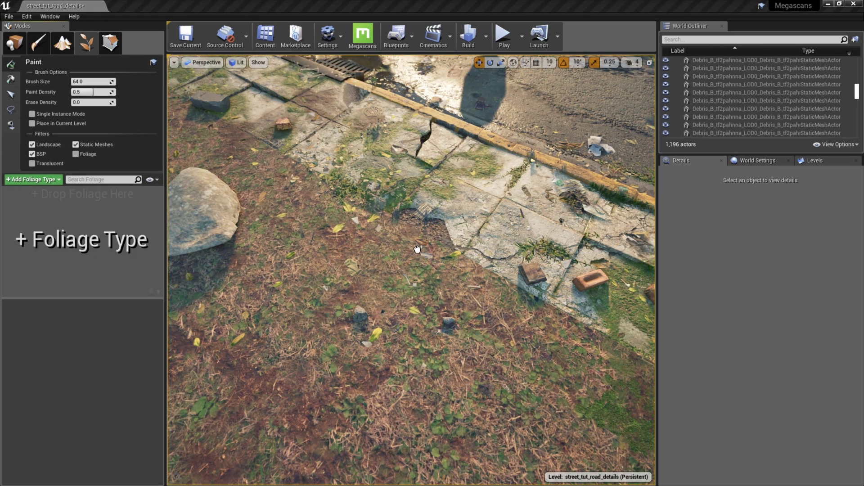
pyautogui.moveTo(417, 250); pyautogui.dragTo(62, 263)
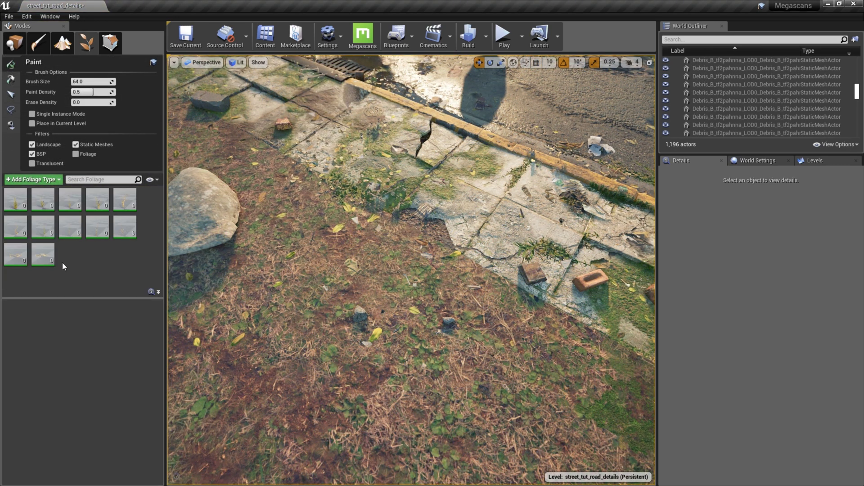
# - Using all 12 foliage types at density 3500 and minimum scale 0.25, paint grass over the ground beside the sidewalk
pyautogui.click(15, 200)
pyautogui.hotkey('ctrl', 'a')
pyautogui.moveTo(80, 379); pyautogui.dragTo(54, 382)
pyautogui.click(77, 416)
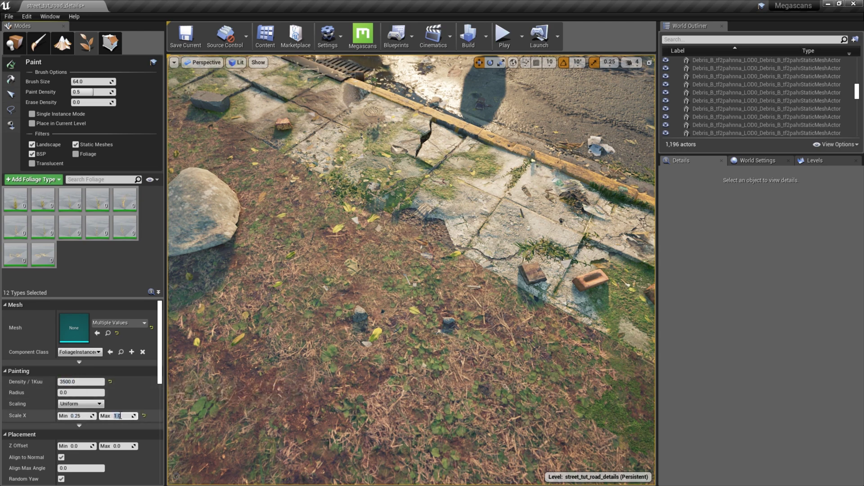
pyautogui.moveTo(342, 288)
pyautogui.mouseDown()
pyautogui.moveTo(448, 315)
pyautogui.moveTo(360, 421)
pyautogui.moveTo(222, 357)
pyautogui.mouseUp()
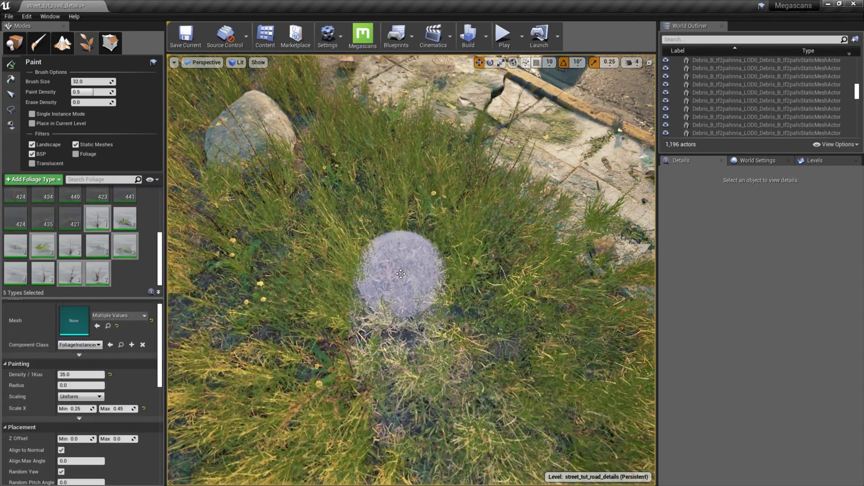
# - Paint the five selected plant types into the grass at density 35 and scale 0.25 to 0.45
pyautogui.moveTo(355, 157)
pyautogui.mouseDown()
pyautogui.moveTo(265, 86)
pyautogui.moveTo(188, 114)
pyautogui.mouseUp()
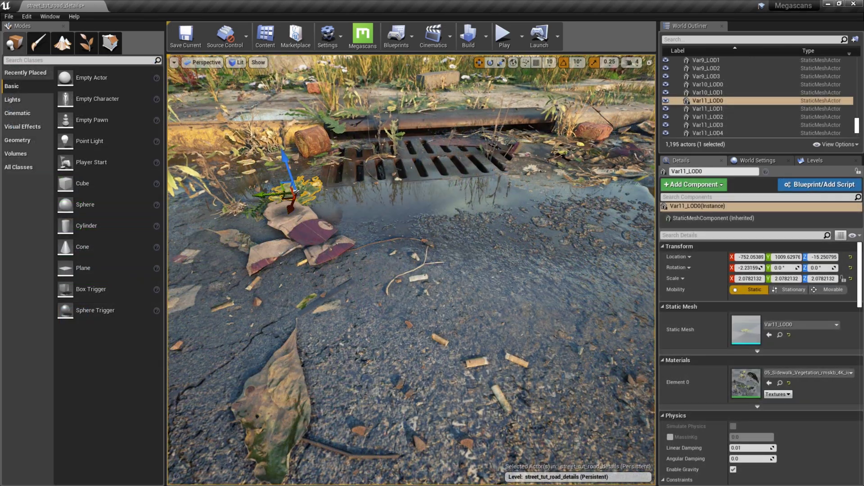
# - Select the individual plants around the storm drain one after another to examine their placement
pyautogui.click(307, 125)
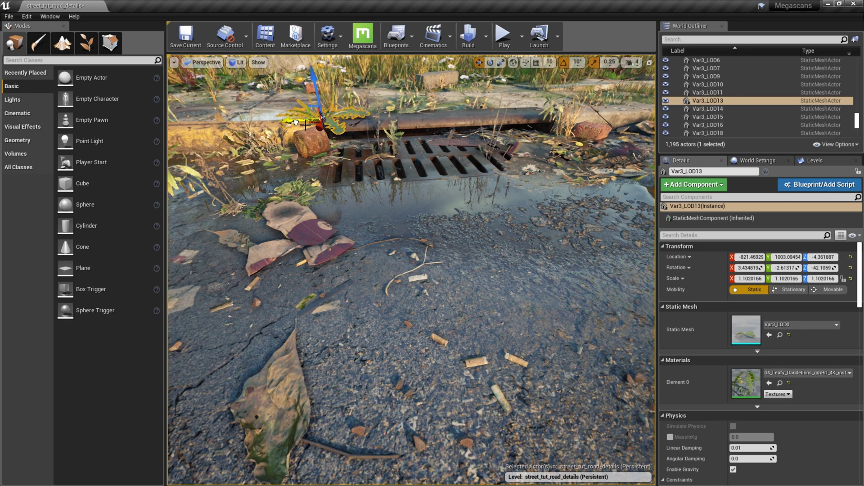
pyautogui.press('Escape')
pyautogui.click(390, 140)
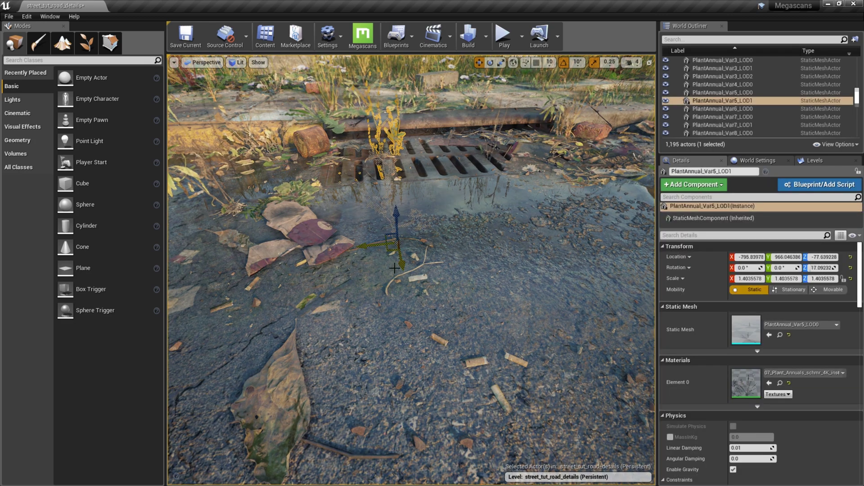
# - Move the grass strip onto the crack in the asphalt and rotate it to about 33.7° around Z to follow the crack
pyautogui.click(546, 315)
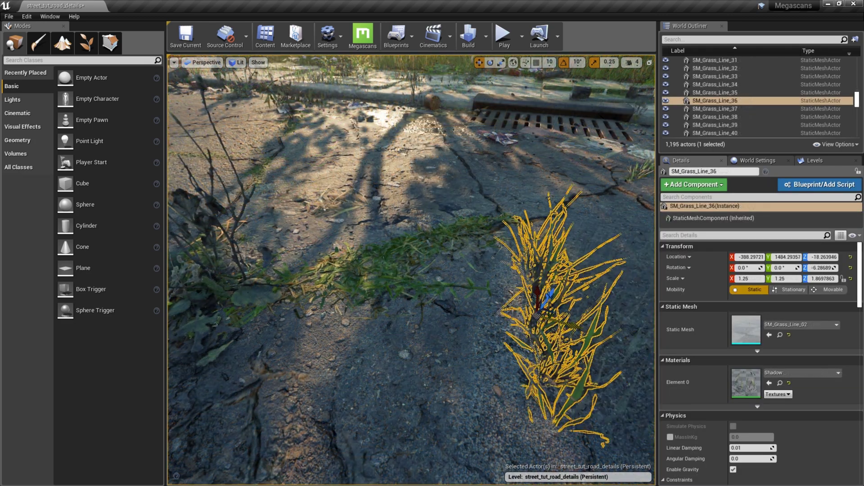
pyautogui.moveTo(559, 321); pyautogui.dragTo(367, 269)
pyautogui.press('e')
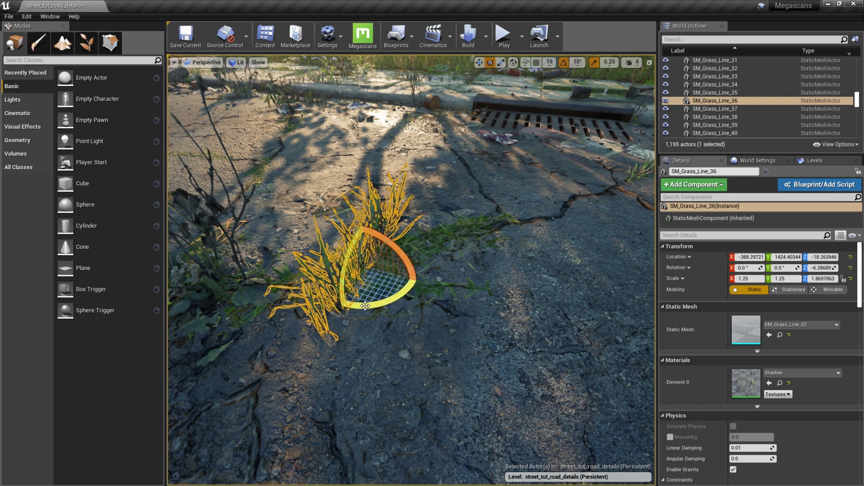
pyautogui.moveTo(362, 308); pyautogui.dragTo(418, 308)
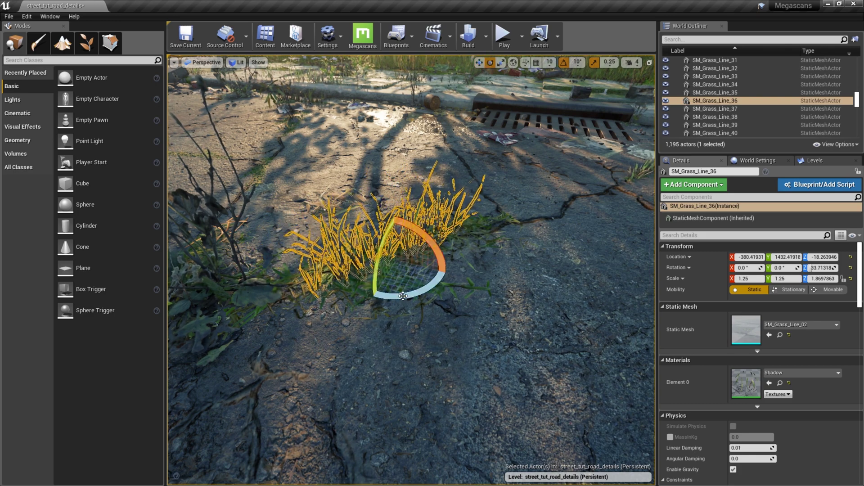
pyautogui.press('Escape')
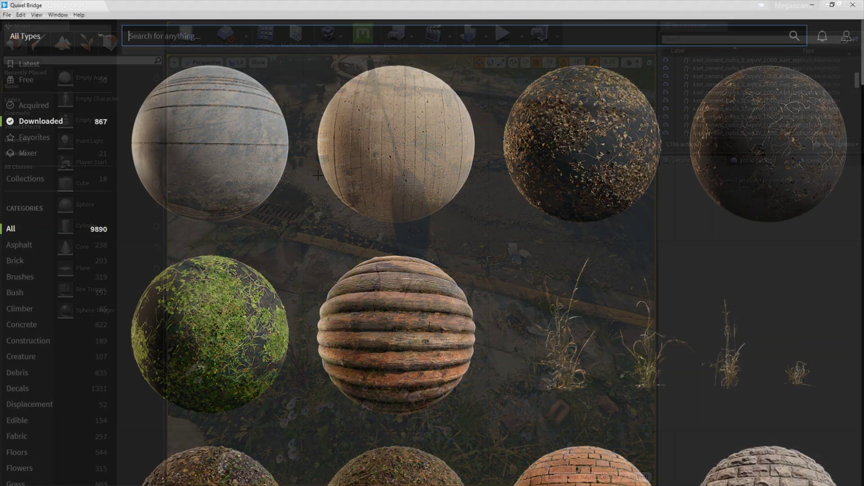
# - Switch to Quixel Bridge, search the downloaded assets for 3d scatter and browse to the granite rocks
pyautogui.write('3d sc')
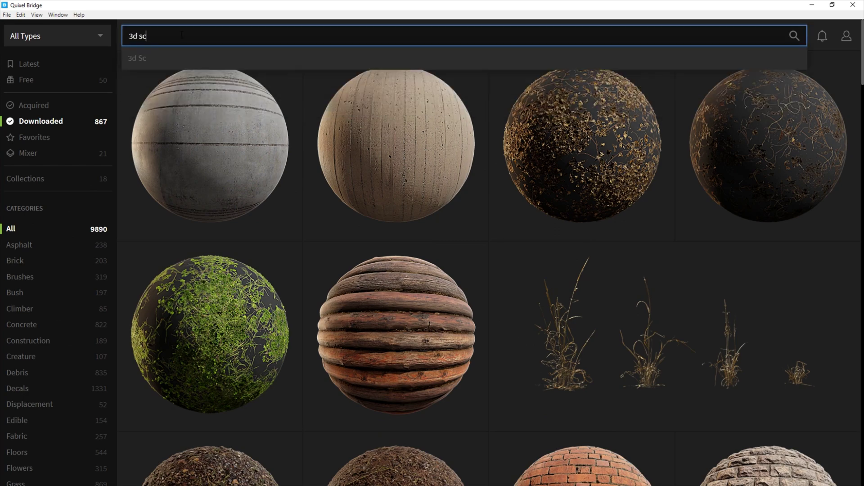
pyautogui.press('Return')
pyautogui.scroll(-4, 543, 270)
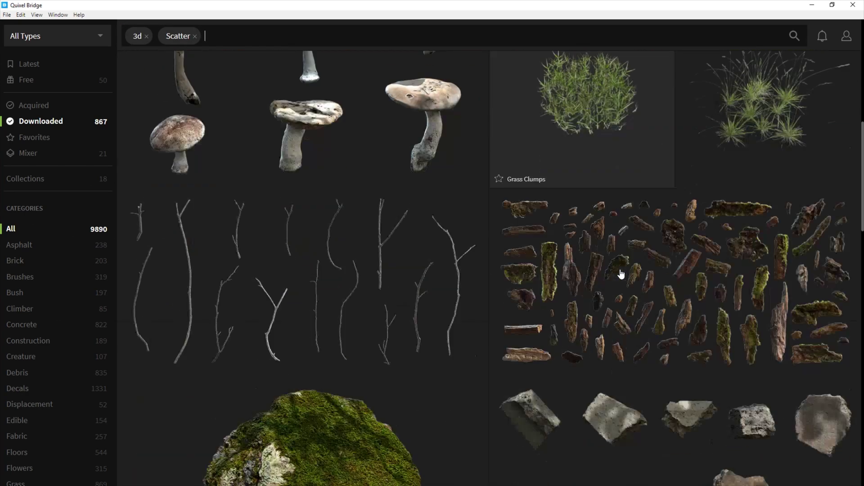
pyautogui.scroll(-12, 621, 274)
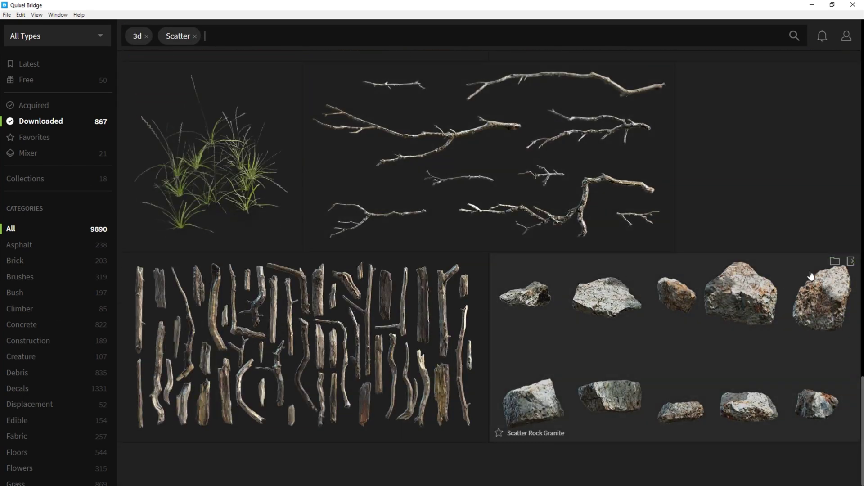
# - Set the Scatter Rock Granite asset's mesh LOD to LOD 5 and export it to Unreal
pyautogui.click(810, 276)
pyautogui.scroll(-3, 808, 270)
pyautogui.click(809, 140)
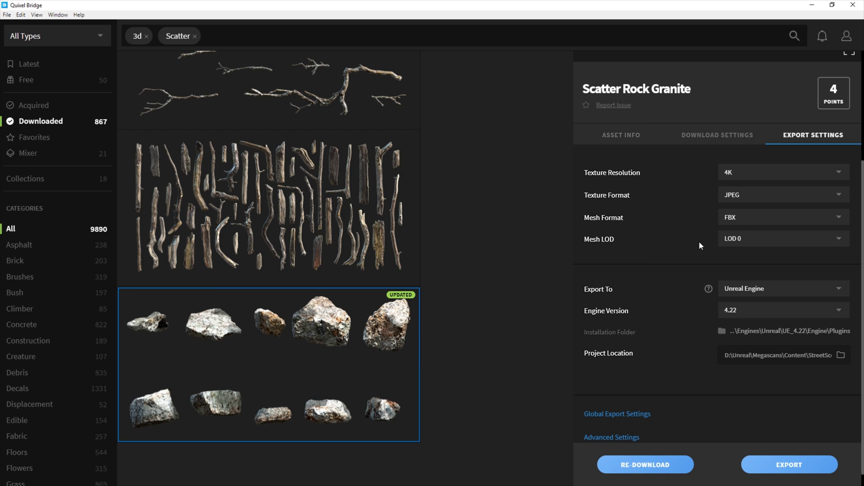
pyautogui.click(785, 242)
pyautogui.scroll(-1, 785, 270)
pyautogui.click(760, 335)
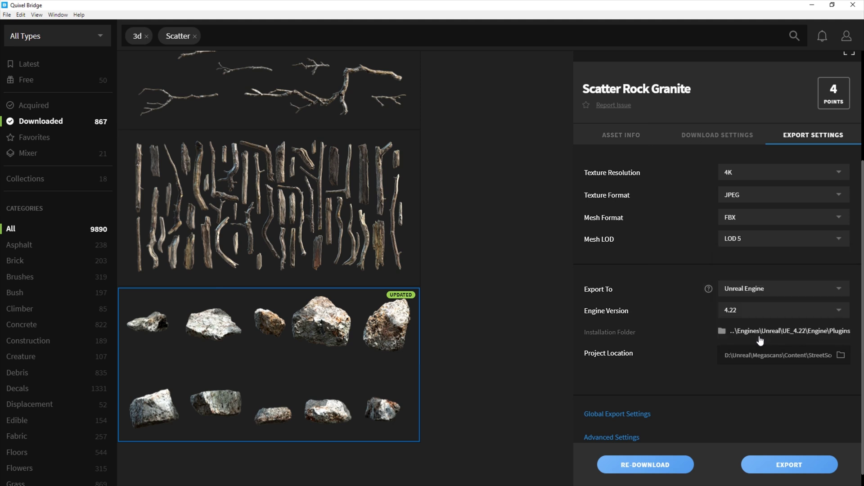
pyautogui.click(791, 466)
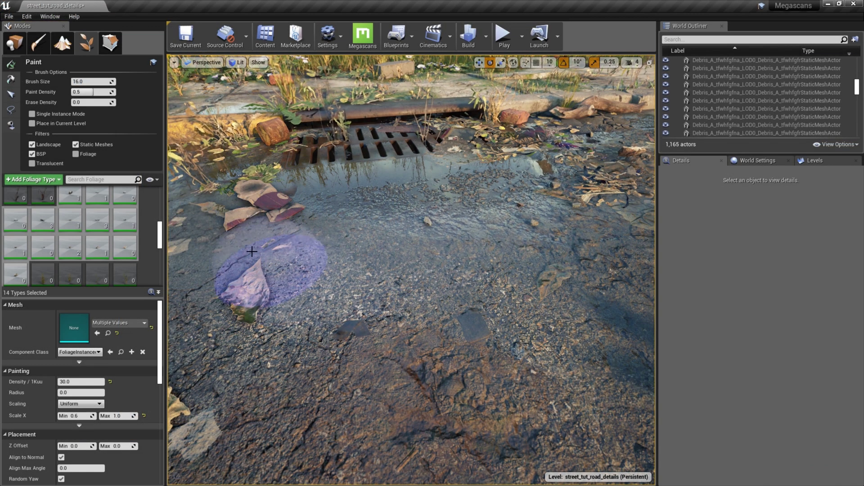
# - In Unreal Editor, paint the 14 rock types over the asphalt at density 30, adding smaller ones at brush size 32, density 75 and scale 0.35–0.5
pyautogui.moveTo(251, 250)
pyautogui.mouseDown()
pyautogui.moveTo(688, 264)
pyautogui.moveTo(587, 189)
pyautogui.moveTo(417, 142)
pyautogui.moveTo(283, 222)
pyautogui.moveTo(251, 289)
pyautogui.moveTo(282, 233)
pyautogui.moveTo(216, 289)
pyautogui.moveTo(392, 381)
pyautogui.moveTo(602, 314)
pyautogui.moveTo(608, 289)
pyautogui.mouseUp()
pyautogui.click(96, 82)
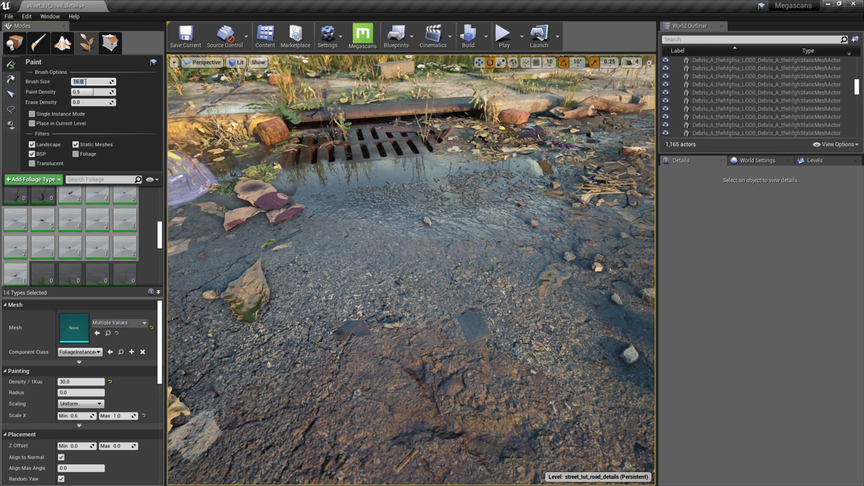
pyautogui.write('32')
pyautogui.click(84, 381)
pyautogui.write('75')
pyautogui.press('Return')
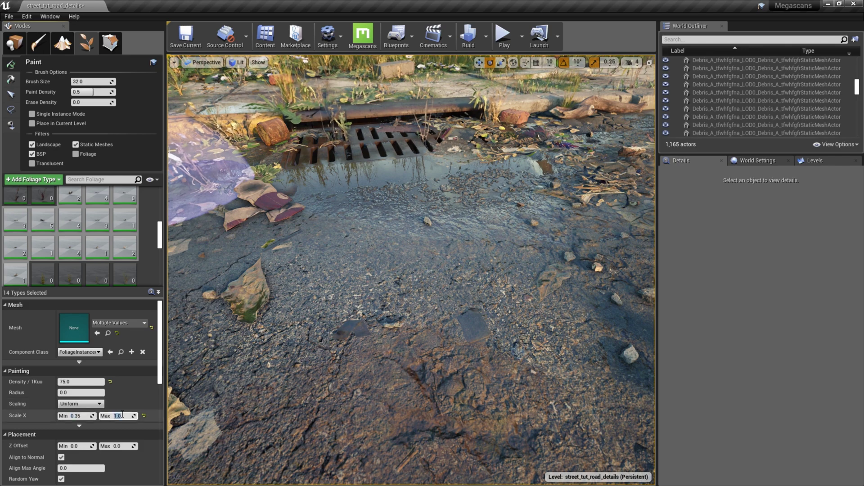
pyautogui.moveTo(501, 247)
pyautogui.mouseDown()
pyautogui.moveTo(266, 283)
pyautogui.moveTo(549, 212)
pyautogui.moveTo(372, 346)
pyautogui.moveTo(338, 405)
pyautogui.moveTo(611, 320)
pyautogui.moveTo(613, 233)
pyautogui.mouseUp()
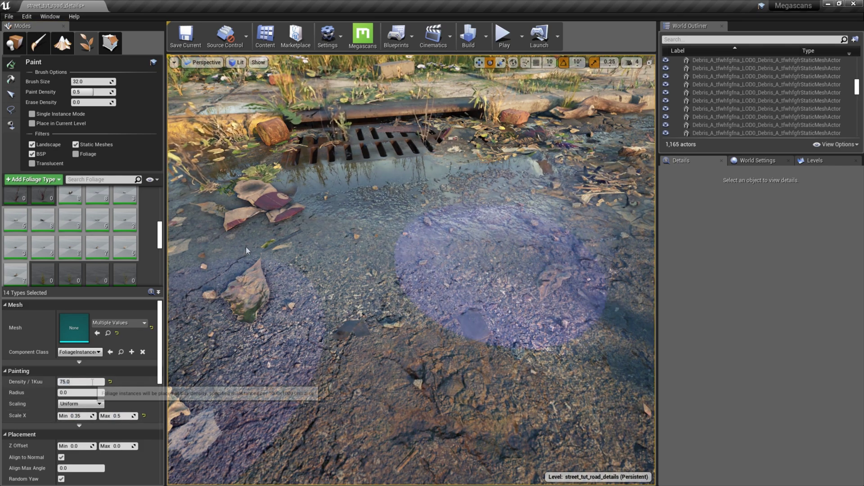
# - Set the rock types to density 2000 and scale 0.1 to 0.35, and paint small pebbles over the asphalt
pyautogui.click(92, 381)
pyautogui.write('2000')
pyautogui.press('Return')
pyautogui.click(77, 416)
pyautogui.write('.1')
pyautogui.press('Tab')
pyautogui.write('.35')
pyautogui.press('Return')
pyautogui.moveTo(603, 220)
pyautogui.mouseDown()
pyautogui.moveTo(351, 321)
pyautogui.moveTo(515, 243)
pyautogui.mouseUp()
# - Raise the rock density to 7000 and paint a denser layer of pebbles across the asphalt
pyautogui.click(81, 382)
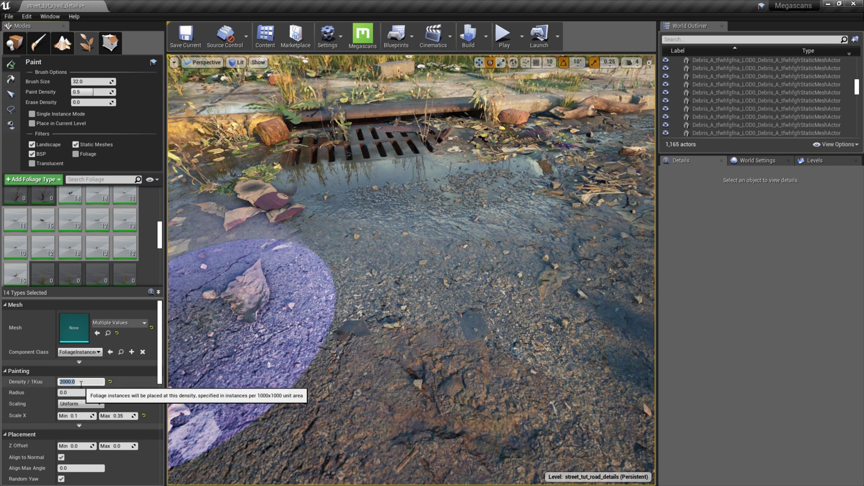
pyautogui.write('7000')
pyautogui.press('Return')
pyautogui.moveTo(495, 275)
pyautogui.mouseDown()
pyautogui.moveTo(584, 259)
pyautogui.moveTo(416, 259)
pyautogui.moveTo(436, 261)
pyautogui.moveTo(536, 166)
pyautogui.moveTo(488, 247)
pyautogui.moveTo(353, 243)
pyautogui.moveTo(234, 332)
pyautogui.moveTo(292, 355)
pyautogui.moveTo(563, 356)
pyautogui.moveTo(590, 180)
pyautogui.moveTo(604, 378)
pyautogui.moveTo(491, 270)
pyautogui.moveTo(280, 250)
pyautogui.moveTo(293, 149)
pyautogui.moveTo(369, 149)
pyautogui.moveTo(382, 177)
pyautogui.moveTo(591, 216)
pyautogui.mouseUp()
# - Reduce the foliage brush size to 8 and erase excess pebbles from the puddle edge and asphalt
pyautogui.click(85, 82)
pyautogui.write('16')
pyautogui.press('Return')
pyautogui.click(85, 82)
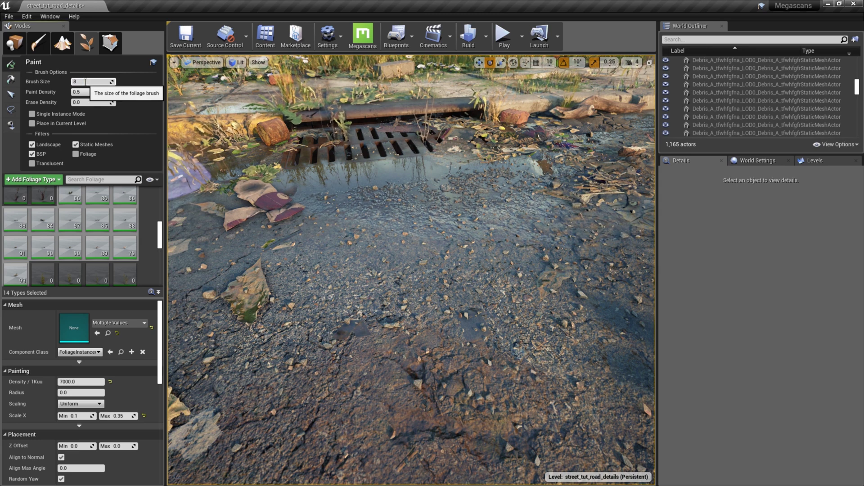
pyautogui.write('8')
pyautogui.press('Return')
pyautogui.moveTo(412, 183)
pyautogui.keyDown('shift'); pyautogui.mouseDown()
pyautogui.moveTo(401, 157)
pyautogui.moveTo(360, 189)
pyautogui.mouseUp(); pyautogui.keyUp('shift')
pyautogui.moveTo(329, 232)
pyautogui.keyDown('shift'); pyautogui.mouseDown()
pyautogui.moveTo(297, 388)
pyautogui.moveTo(423, 192)
pyautogui.moveTo(332, 274)
pyautogui.moveTo(580, 244)
pyautogui.moveTo(610, 339)
pyautogui.moveTo(455, 293)
pyautogui.moveTo(378, 303)
pyautogui.moveTo(483, 402)
pyautogui.mouseUp(); pyautogui.keyUp('shift')
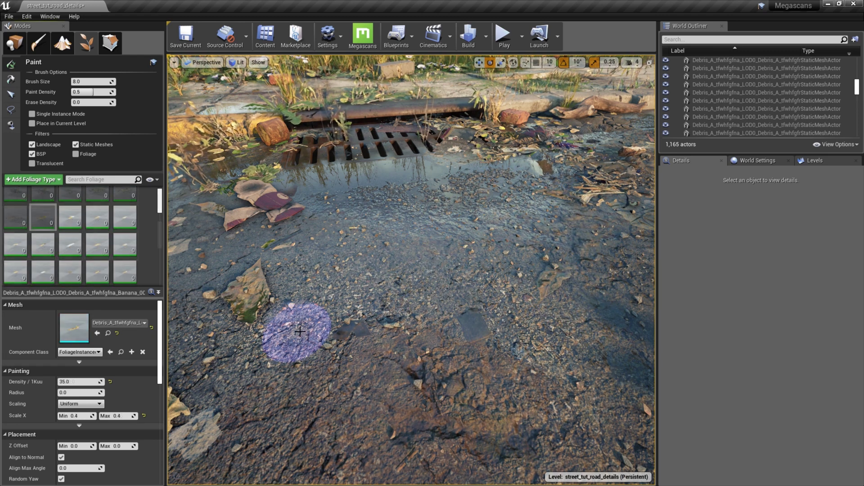
# - Paint cigarette-butt debris over the asphalt and around the drain at brush size 8, density 35 and scale 0.4
pyautogui.moveTo(304, 335)
pyautogui.mouseDown()
pyautogui.moveTo(399, 385)
pyautogui.moveTo(455, 266)
pyautogui.moveTo(443, 303)
pyautogui.moveTo(392, 275)
pyautogui.moveTo(378, 356)
pyautogui.moveTo(463, 385)
pyautogui.moveTo(562, 293)
pyautogui.moveTo(422, 269)
pyautogui.moveTo(299, 279)
pyautogui.moveTo(309, 324)
pyautogui.moveTo(424, 376)
pyautogui.moveTo(337, 437)
pyautogui.moveTo(261, 385)
pyautogui.moveTo(405, 353)
pyautogui.moveTo(428, 253)
pyautogui.moveTo(565, 337)
pyautogui.moveTo(284, 270)
pyautogui.moveTo(327, 351)
pyautogui.moveTo(372, 313)
pyautogui.moveTo(332, 239)
pyautogui.moveTo(297, 303)
pyautogui.moveTo(328, 218)
pyautogui.moveTo(270, 235)
pyautogui.moveTo(557, 236)
pyautogui.moveTo(603, 328)
pyautogui.moveTo(598, 231)
pyautogui.moveTo(559, 170)
pyautogui.moveTo(502, 135)
pyautogui.mouseUp()
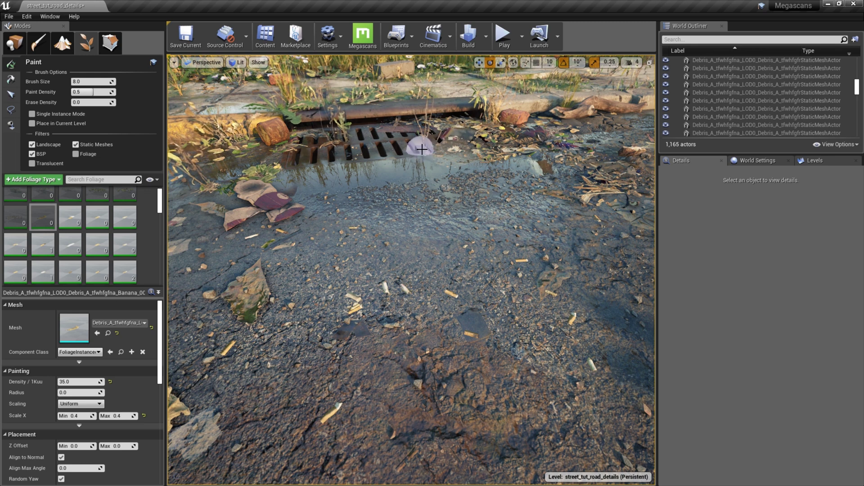
pyautogui.moveTo(427, 140)
pyautogui.mouseDown()
pyautogui.moveTo(396, 135)
pyautogui.moveTo(399, 150)
pyautogui.mouseUp()
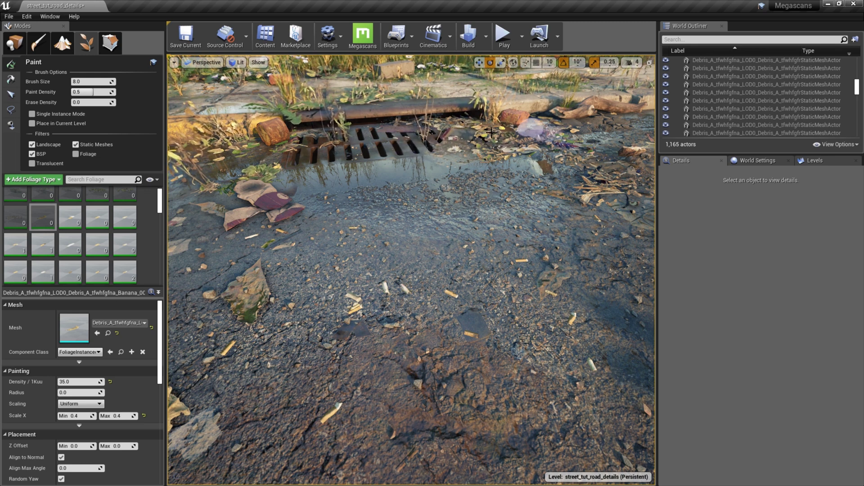
pyautogui.moveTo(398, 231)
pyautogui.mouseDown()
pyautogui.moveTo(539, 214)
pyautogui.moveTo(591, 232)
pyautogui.moveTo(641, 323)
pyautogui.moveTo(642, 292)
pyautogui.mouseUp()
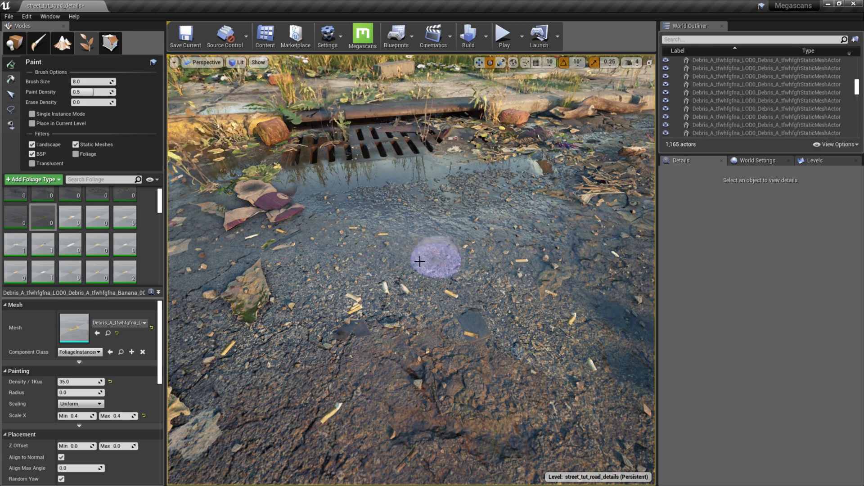